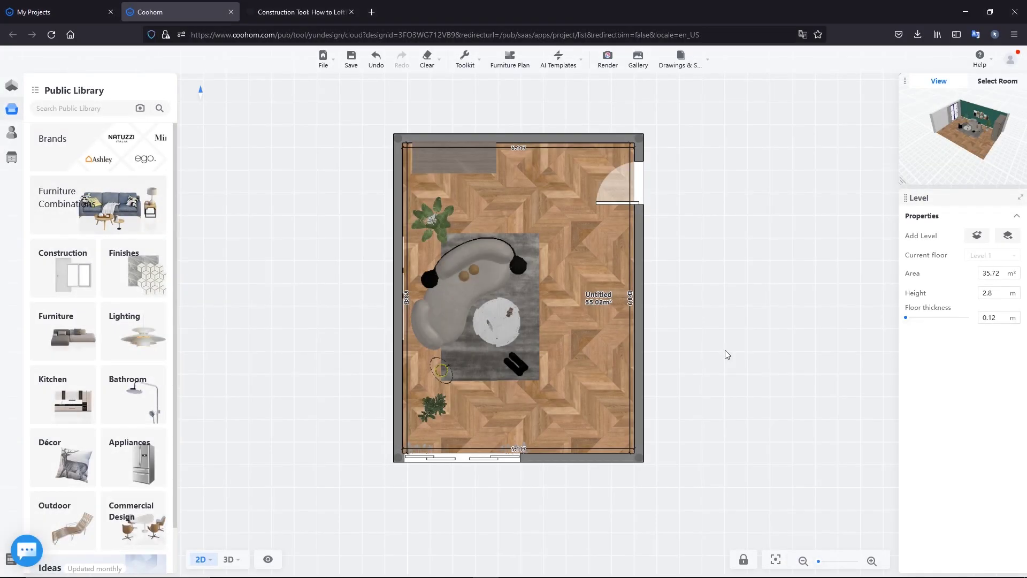
Switch the living room floor plan to 3D view and open the Advanced Tool panel
left_click(229, 558)
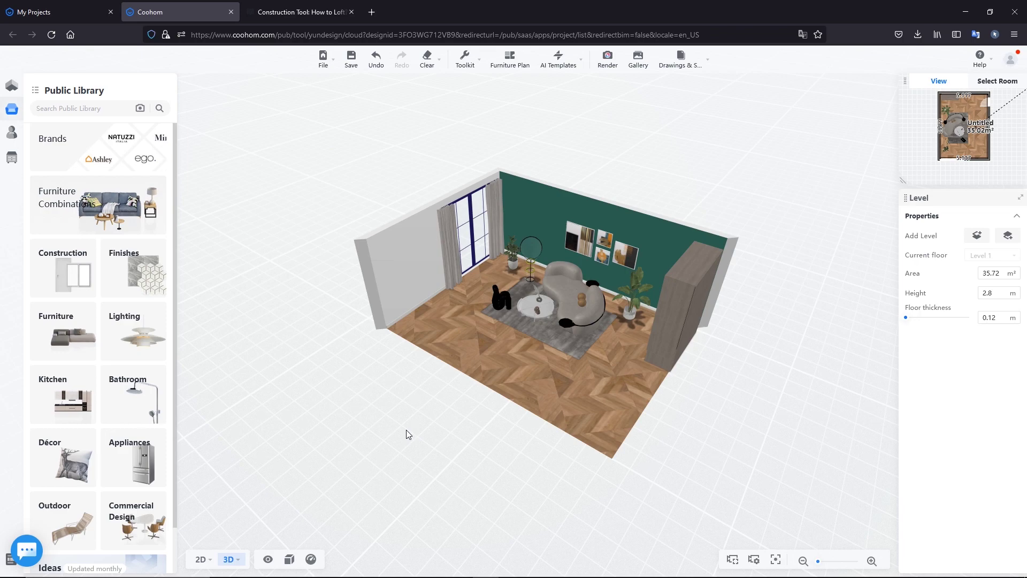
left_click(12, 158)
Open the Construction modelling workspace and show the uploaded materials in the personal panel
left_click(64, 151)
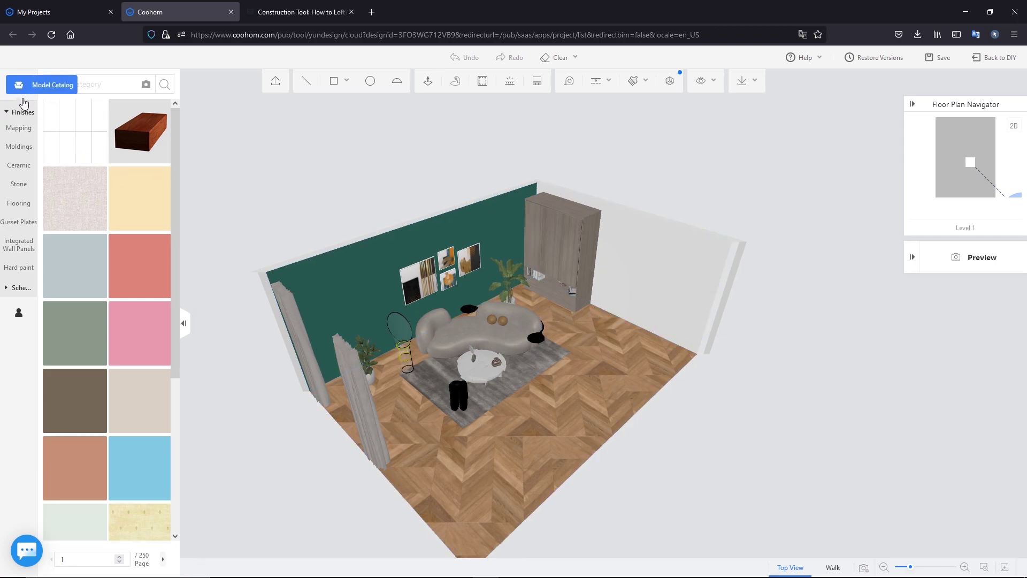
left_click(19, 313)
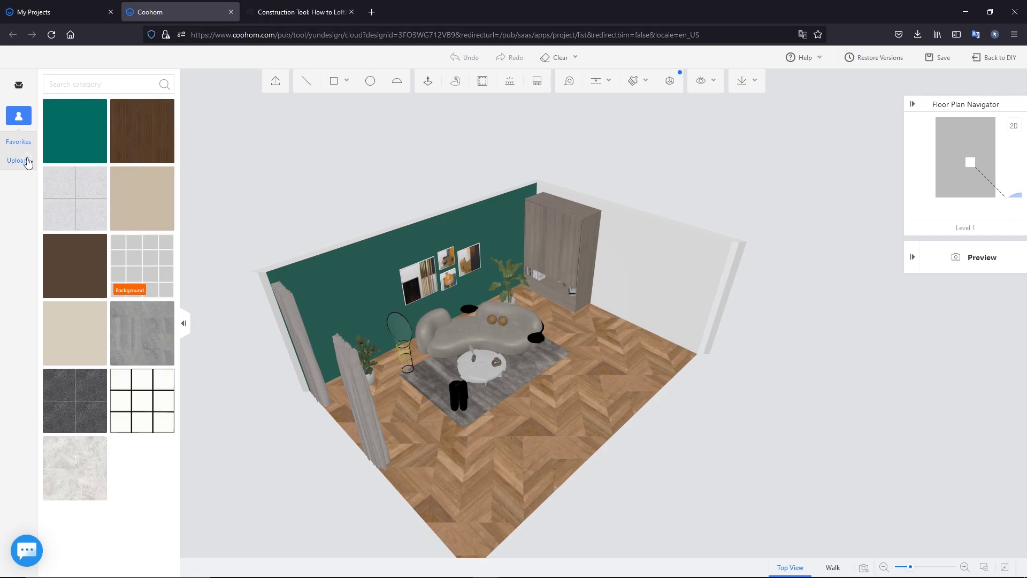
left_click(24, 160)
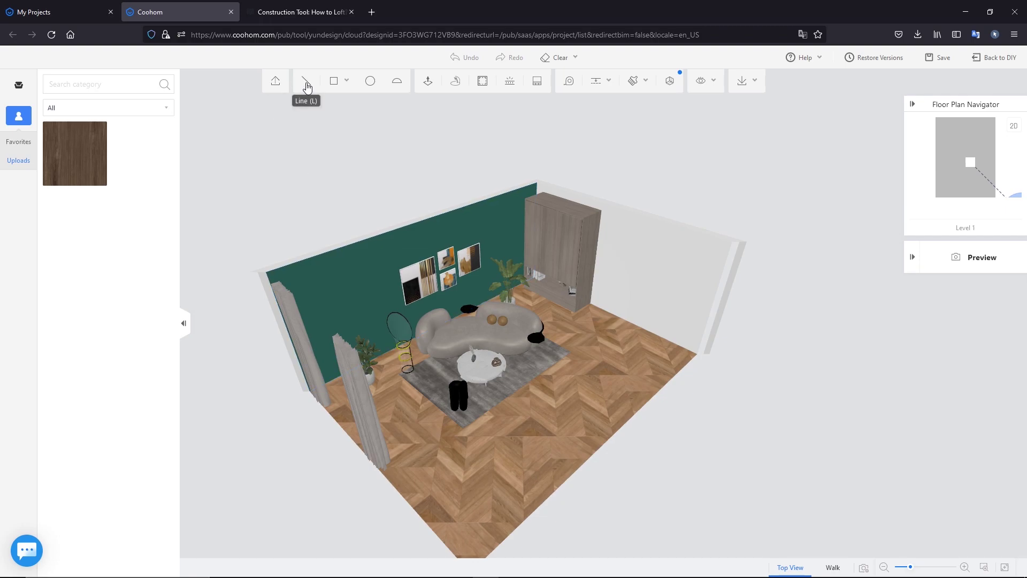
left_click(345, 83)
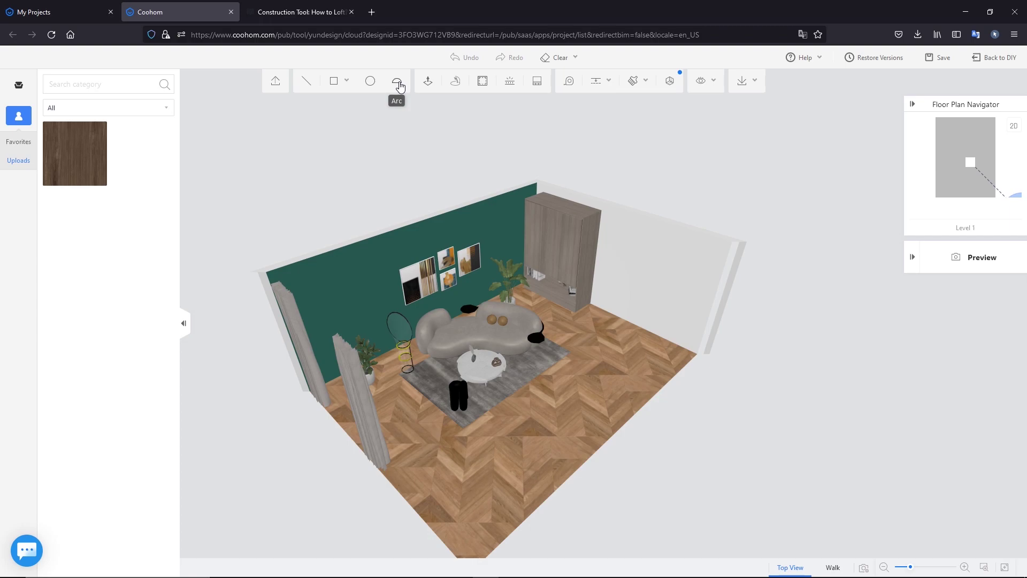
Draw a closed square outline on the floor with the Line tool
left_click(311, 87)
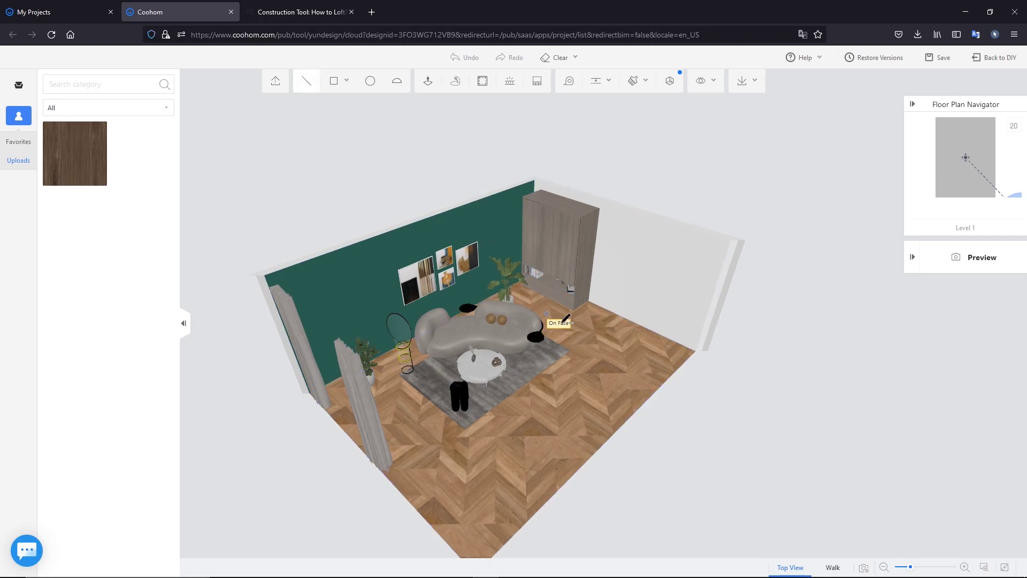
left_click(616, 328)
left_click(648, 345)
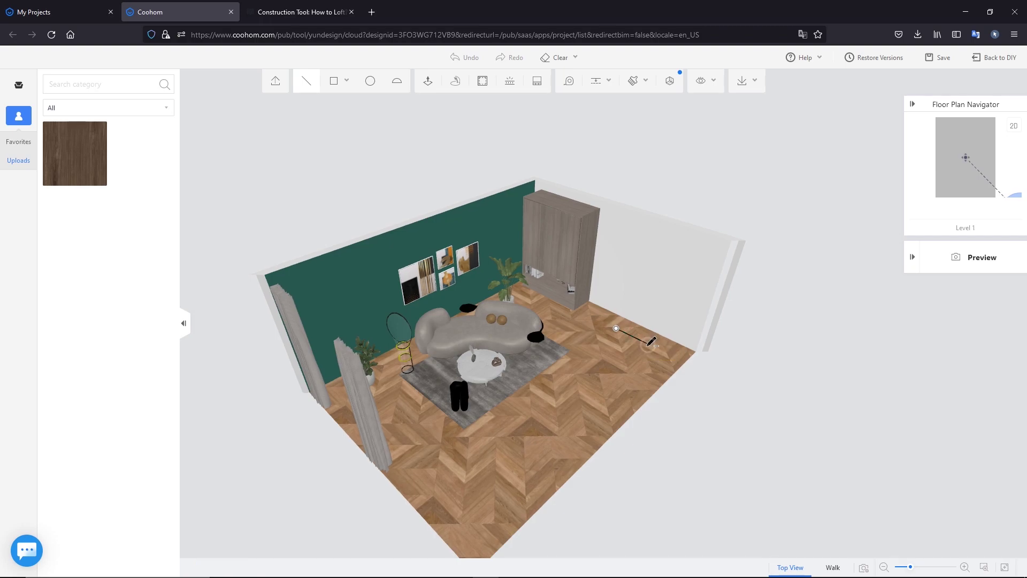
left_click(618, 364)
left_click(589, 347)
left_click(616, 329)
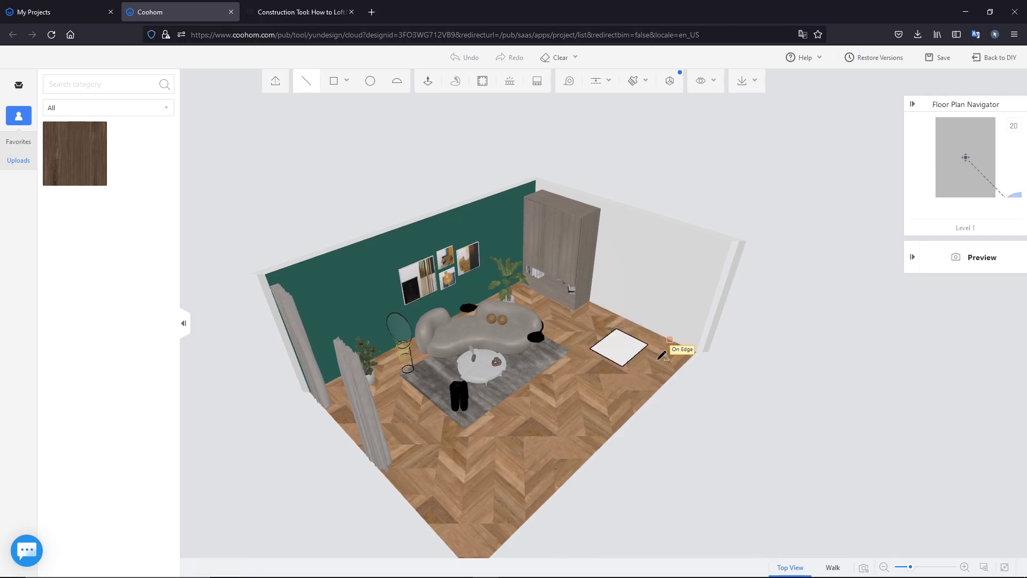
Draw a second square with Rect and a circle of radius 350 on the floor
left_click(338, 102)
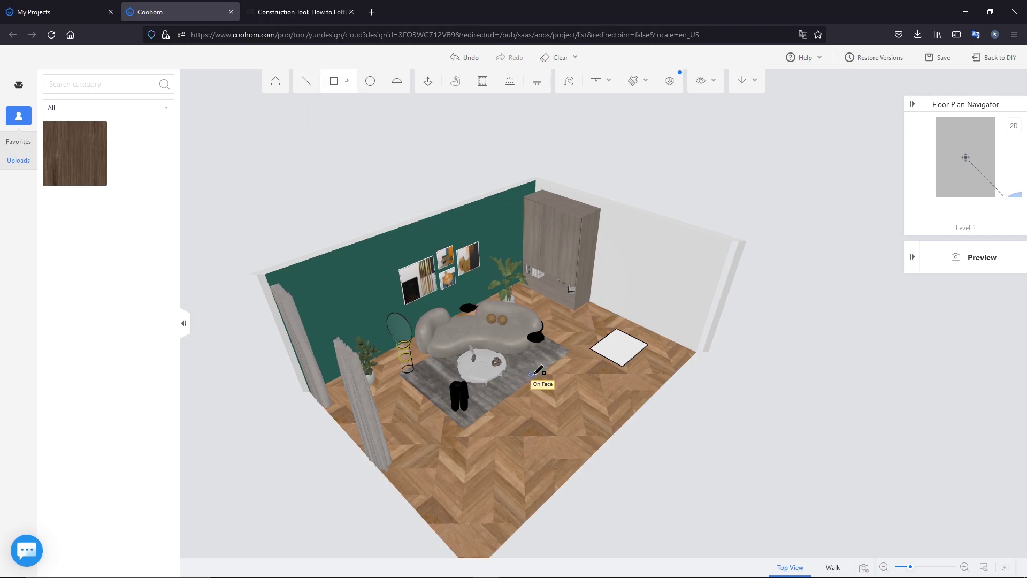
left_click(578, 368)
left_click(578, 415)
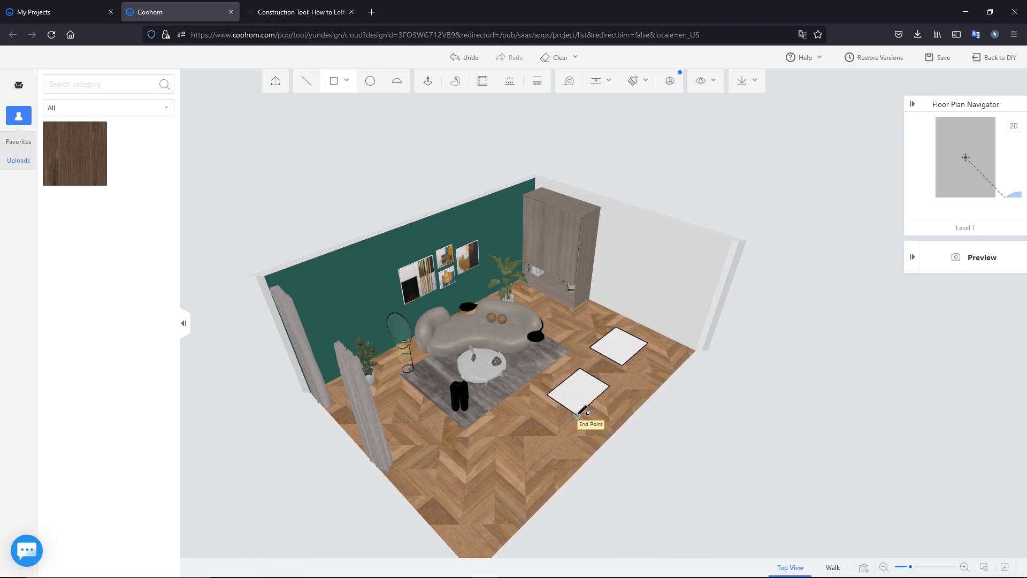
left_click(369, 81)
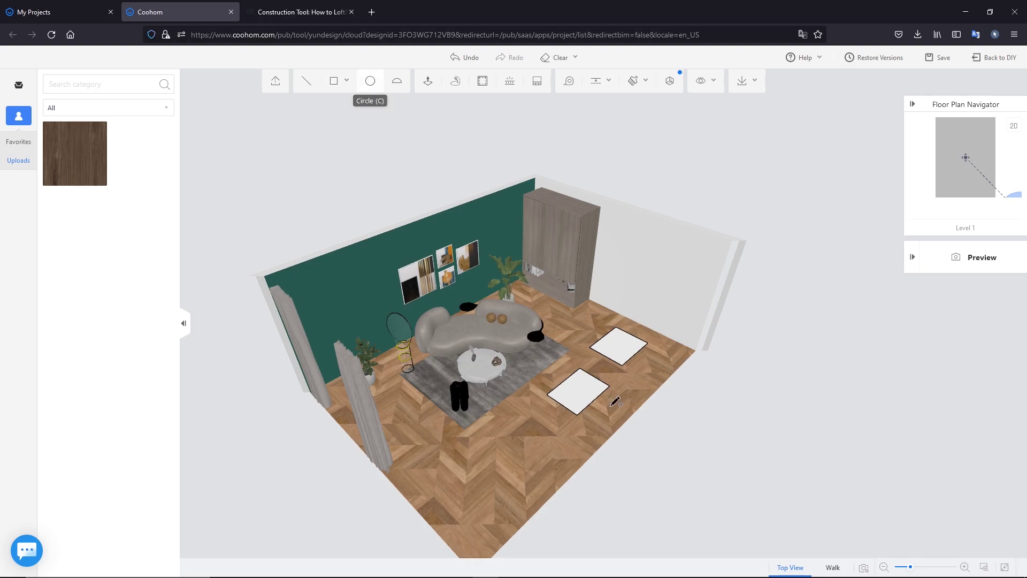
left_click(515, 419)
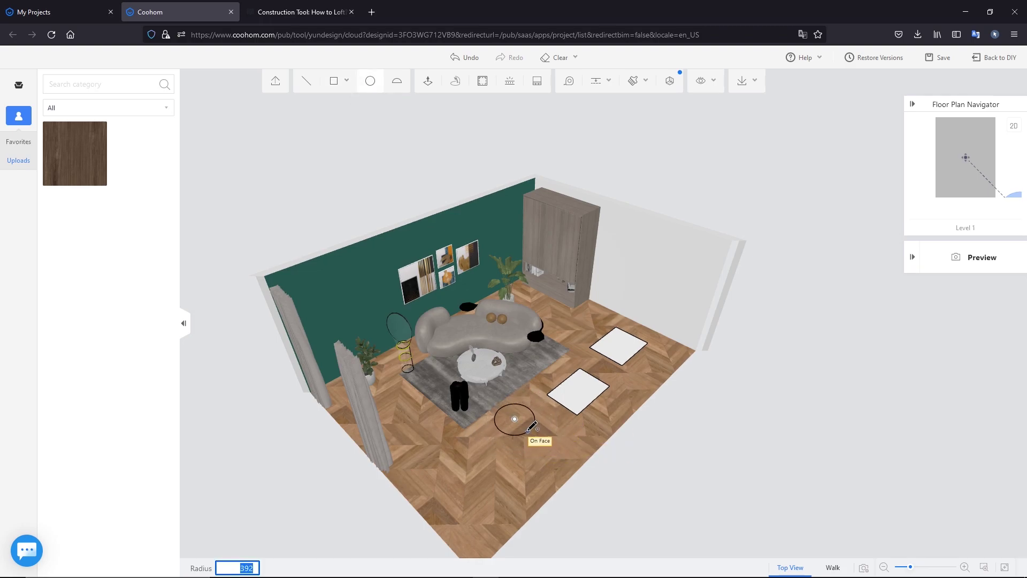
type("350")
key("Return")
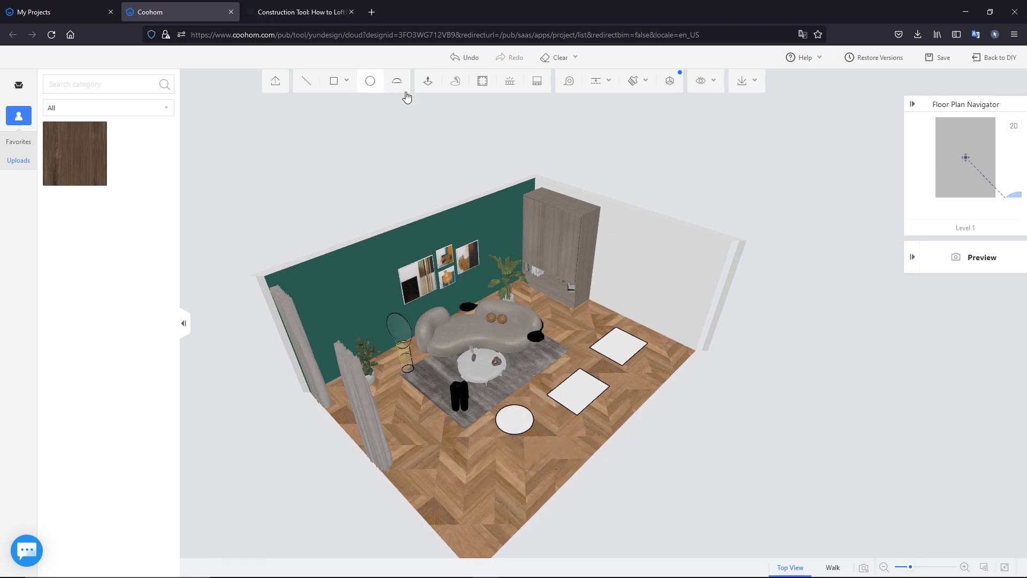
Draw a half-disc arc shape on the floor
left_click(396, 81)
left_click(459, 446)
left_click(488, 472)
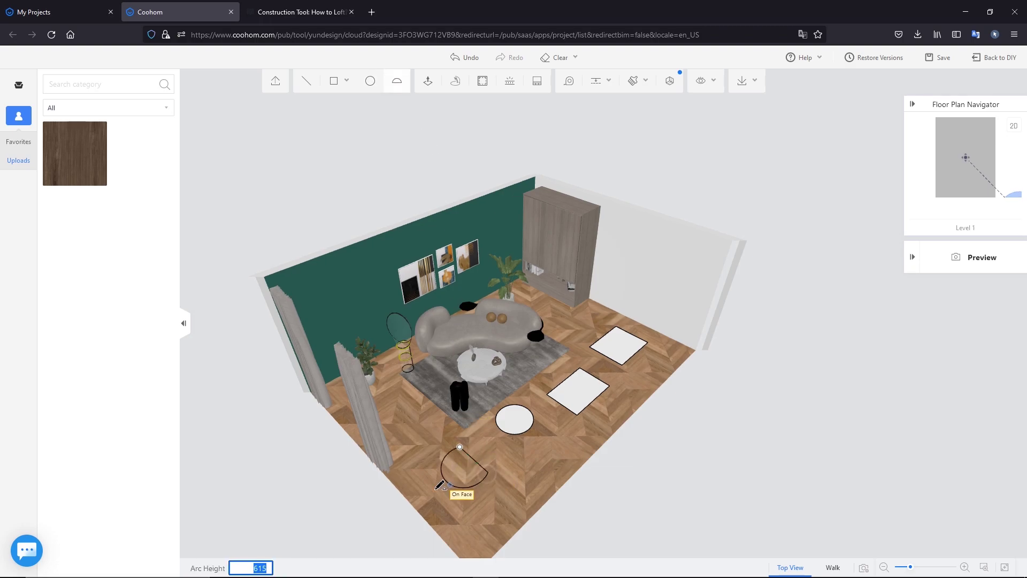
left_click(476, 478)
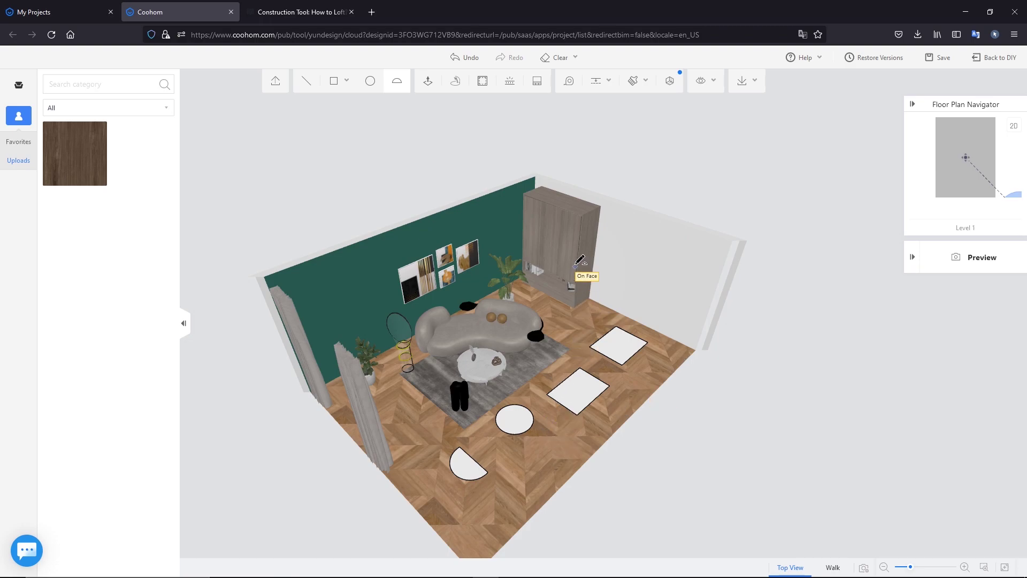
key("Escape")
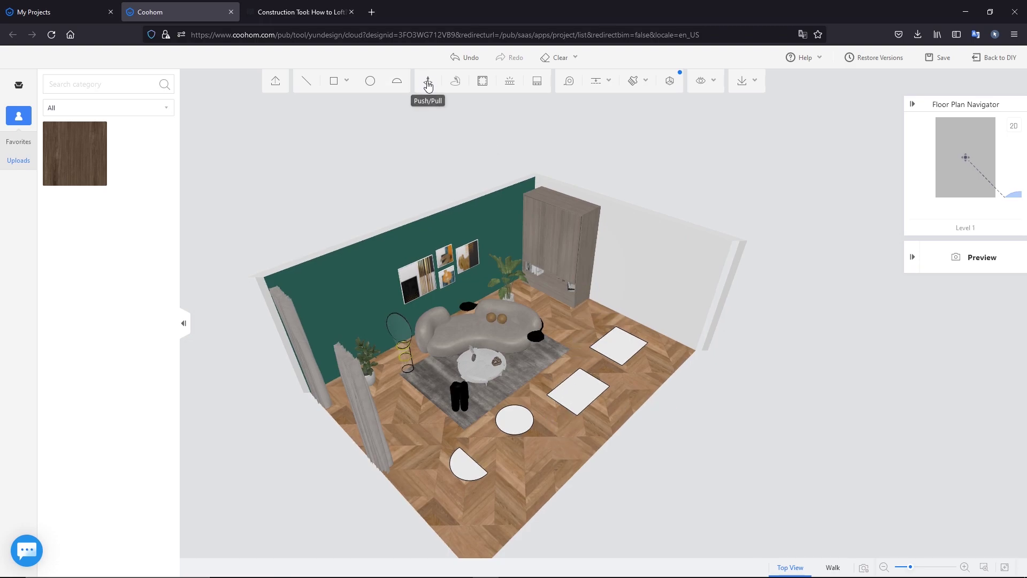
Extrude the floor shapes into two boxes, a cylinder and a lower half-cylinder
left_click(428, 83)
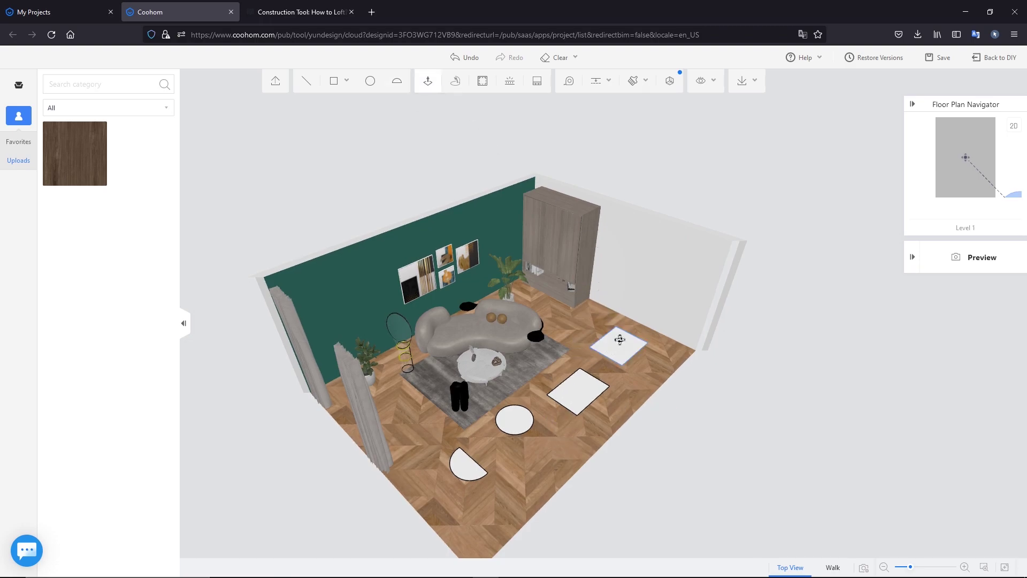
left_click(619, 339)
left_click(603, 344)
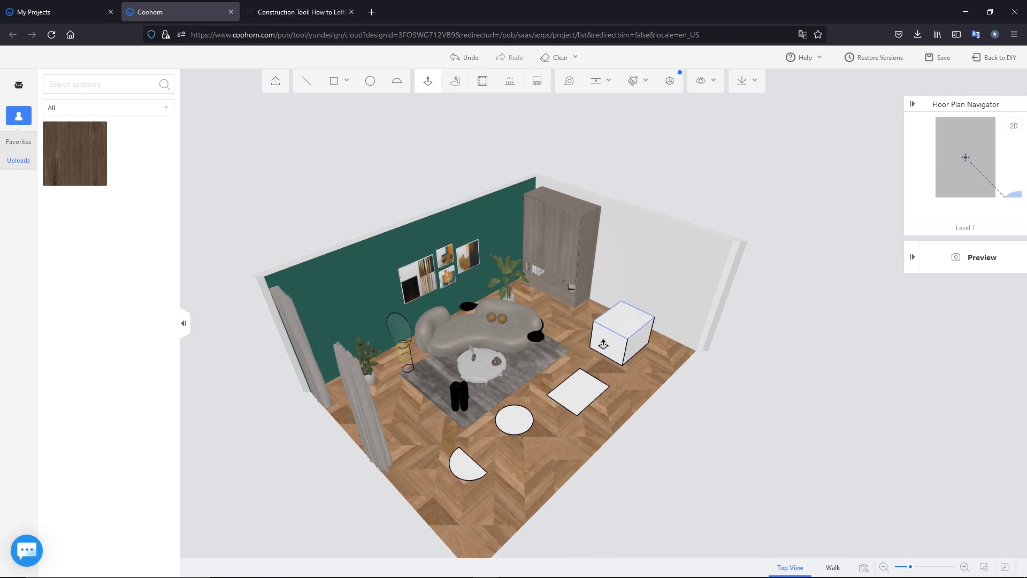
left_click(565, 391)
left_click(529, 404)
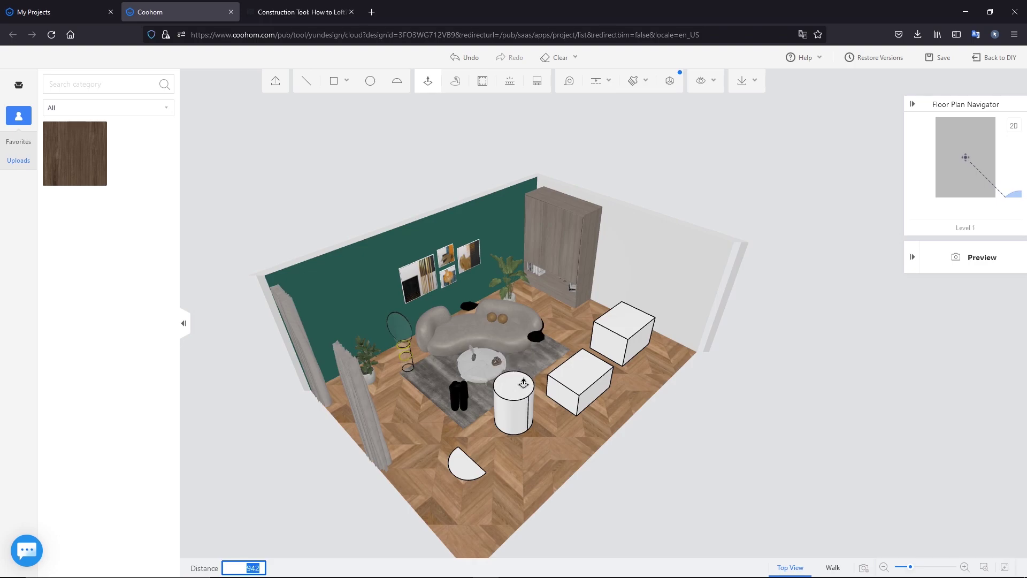
left_click(523, 370)
left_click(466, 461)
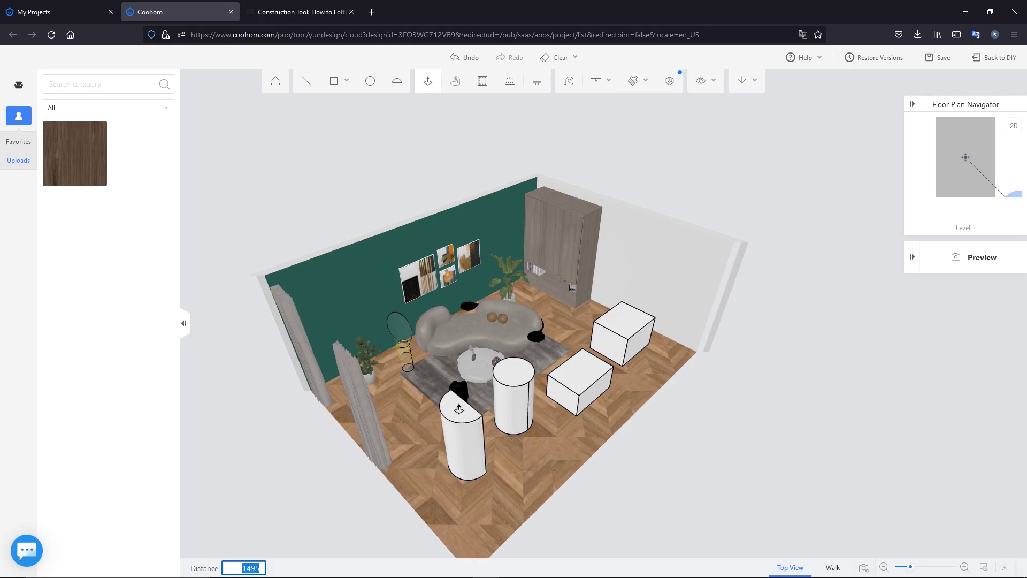
left_click(461, 418)
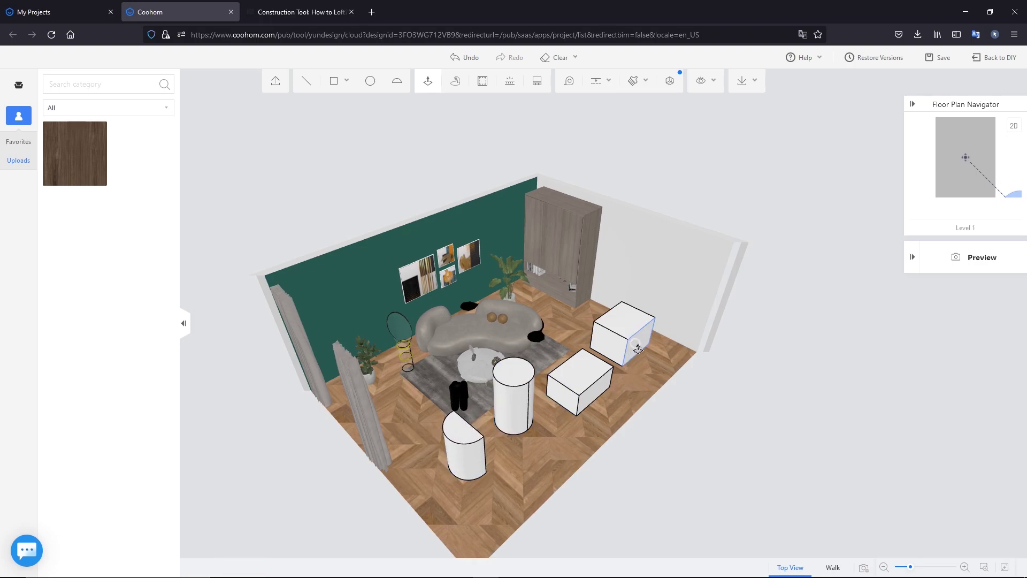
Lengthen the back box, shorten the front box, and save the project
left_click(638, 349)
left_click(656, 359)
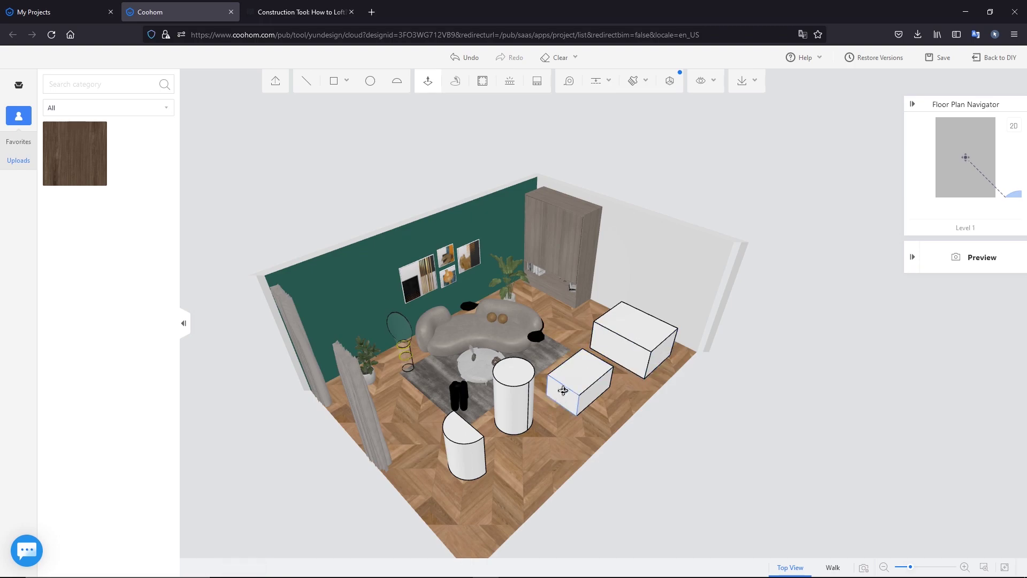
left_click(563, 390)
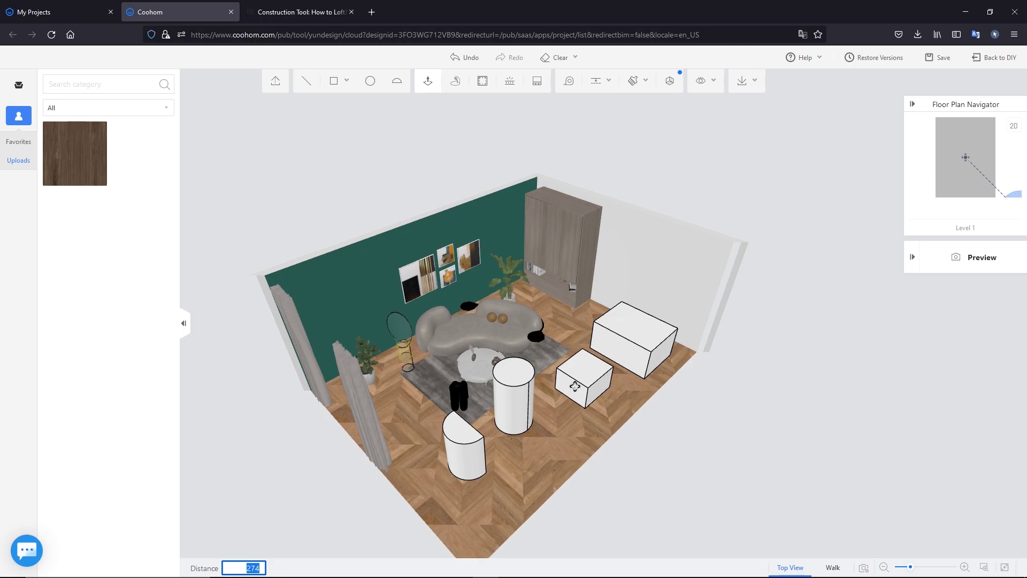
left_click(575, 386)
key("ctrl+s")
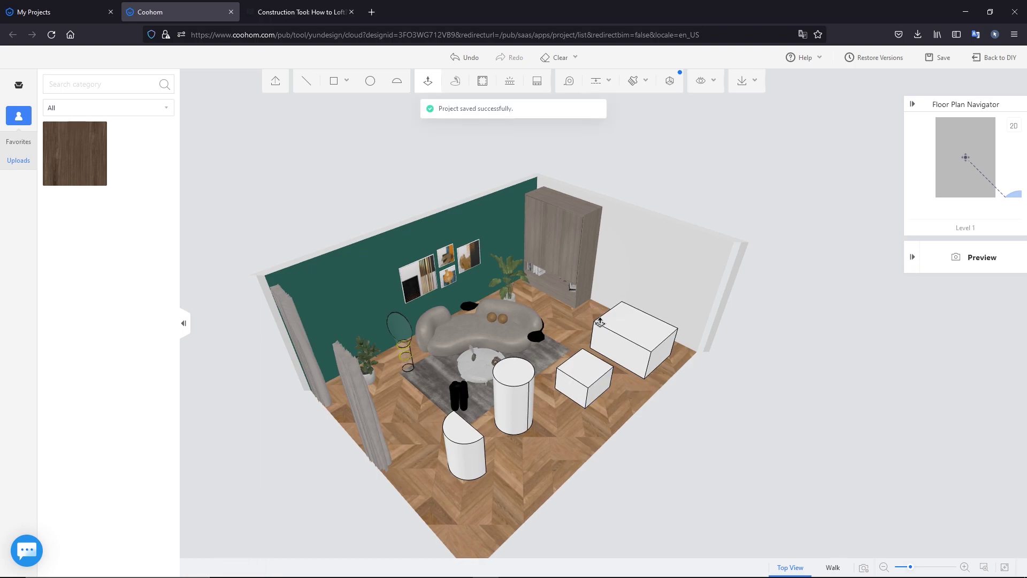
middle_click_drag(587, 401, 602, 336)
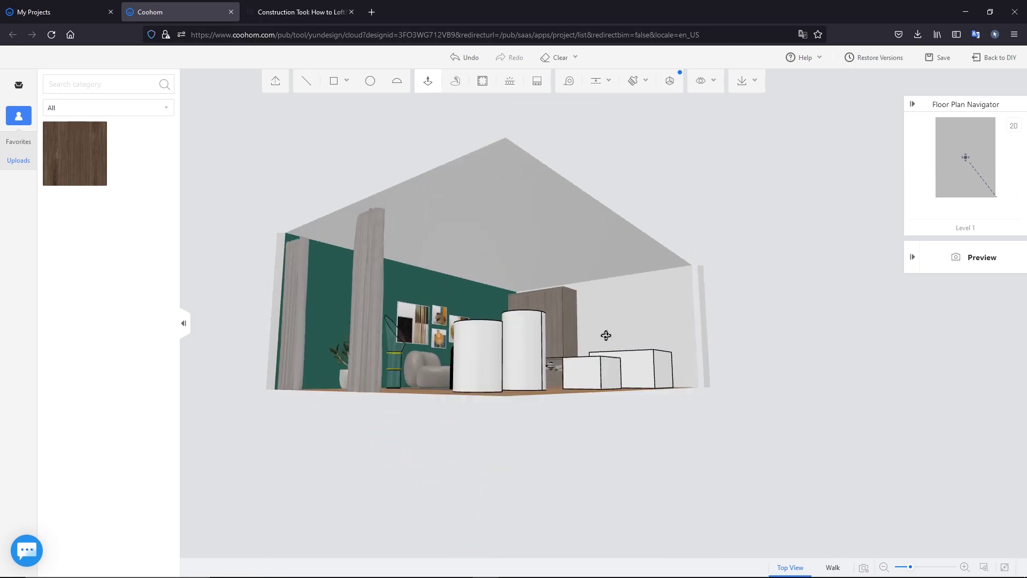
Draw a rectangle across the whole ceiling and a small profile rectangle at its corner
left_click(332, 83)
left_click(292, 230)
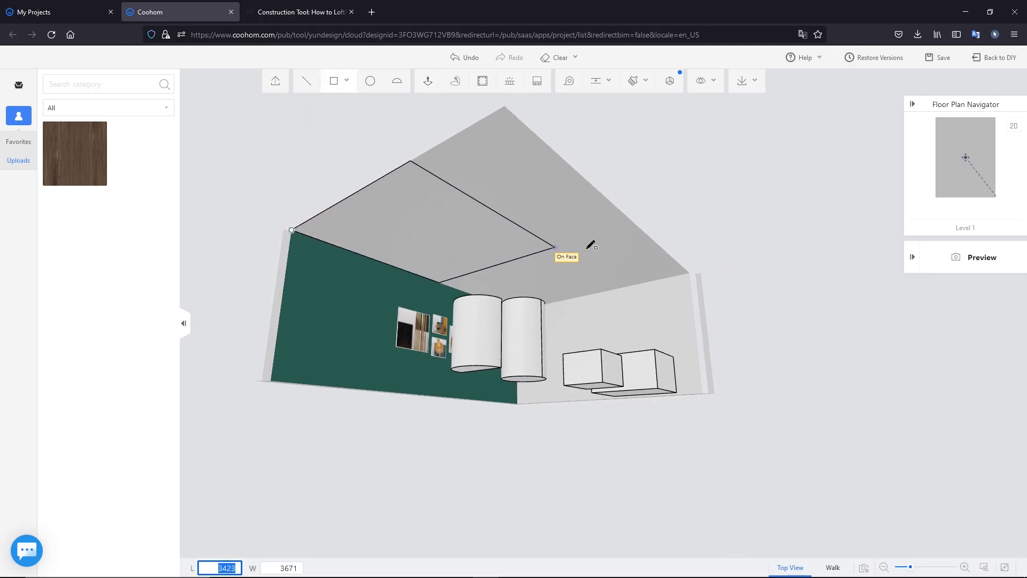
left_click(690, 272)
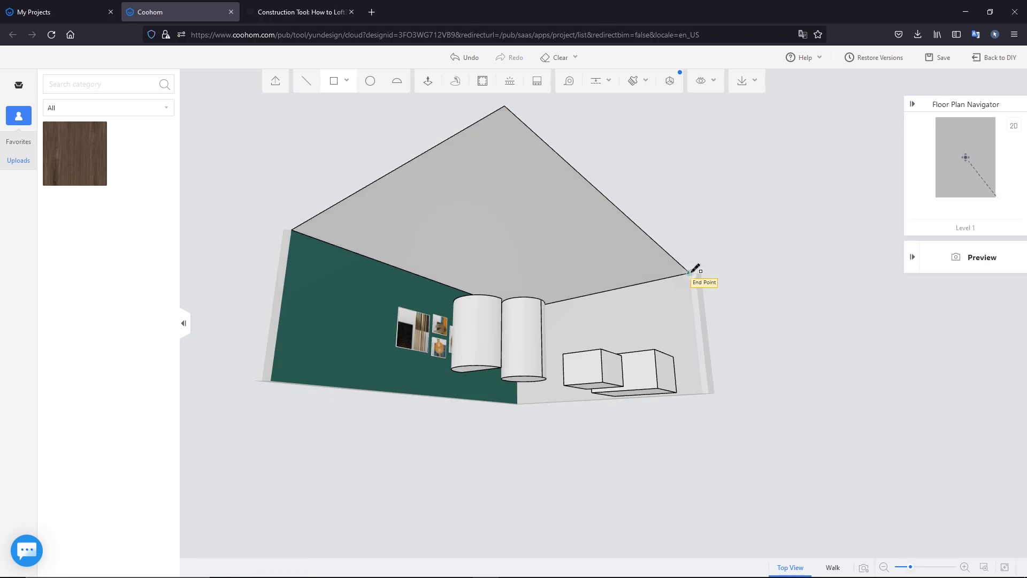
left_click(690, 272)
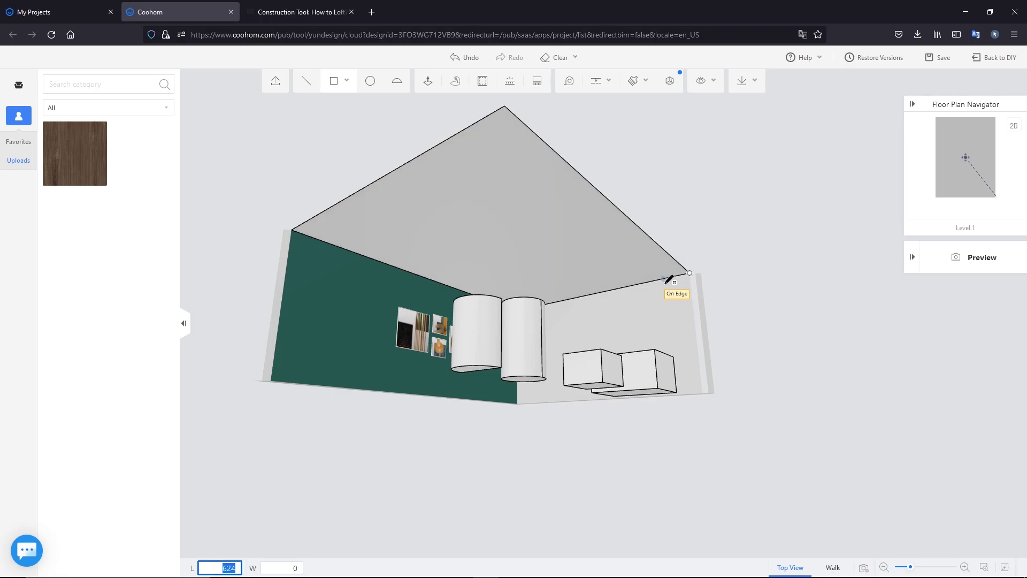
left_click(667, 284)
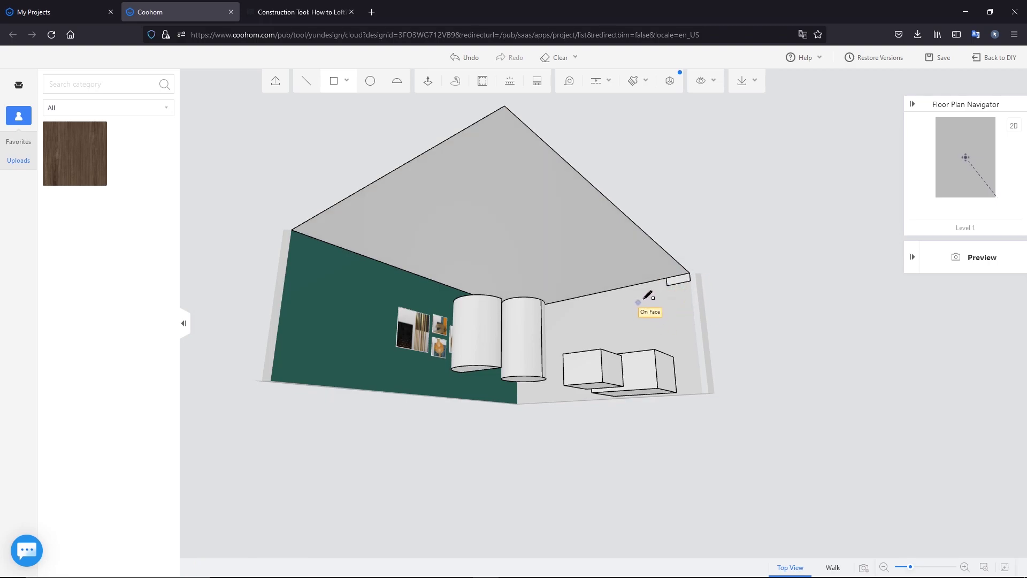
middle_click_drag(636, 289, 624, 294)
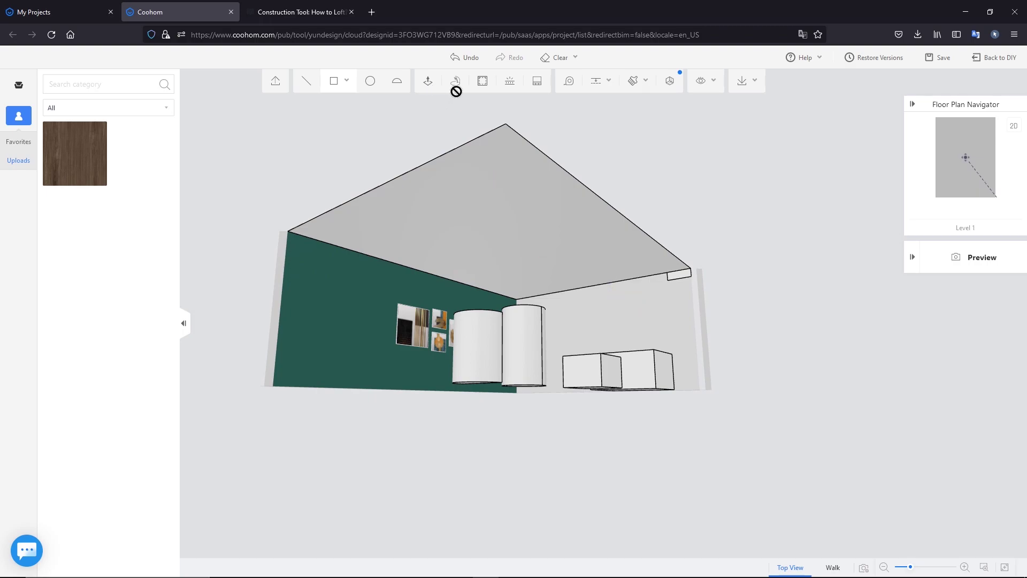
key("Escape")
Loft the corner profile around the ceiling to form a cornice
left_click(493, 180)
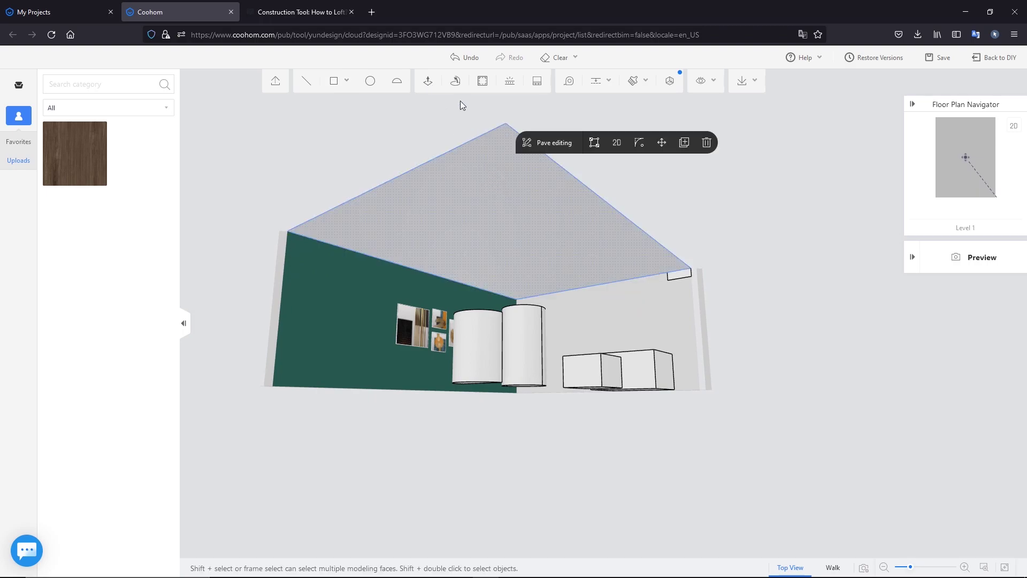
left_click(455, 83)
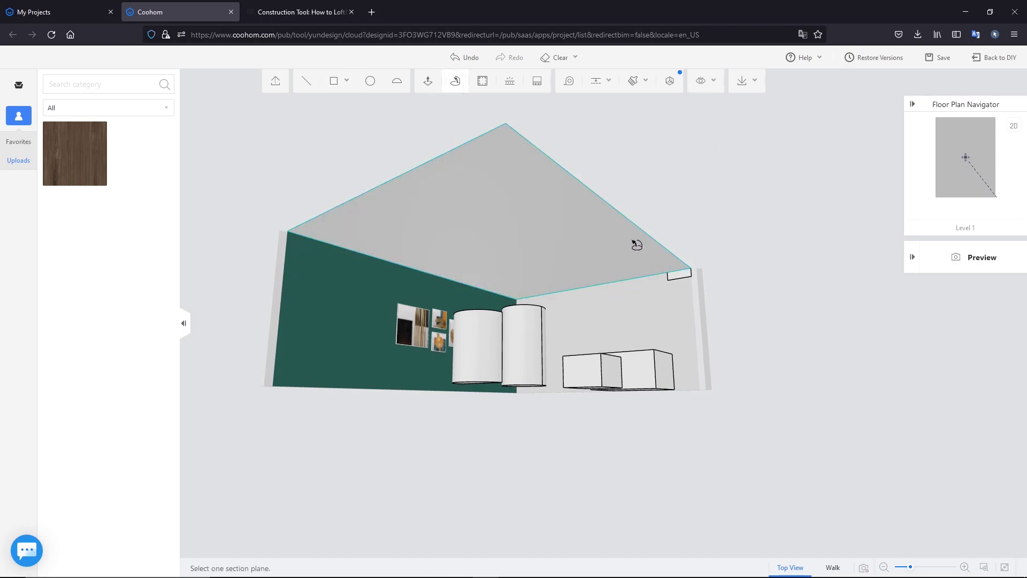
left_click(679, 276)
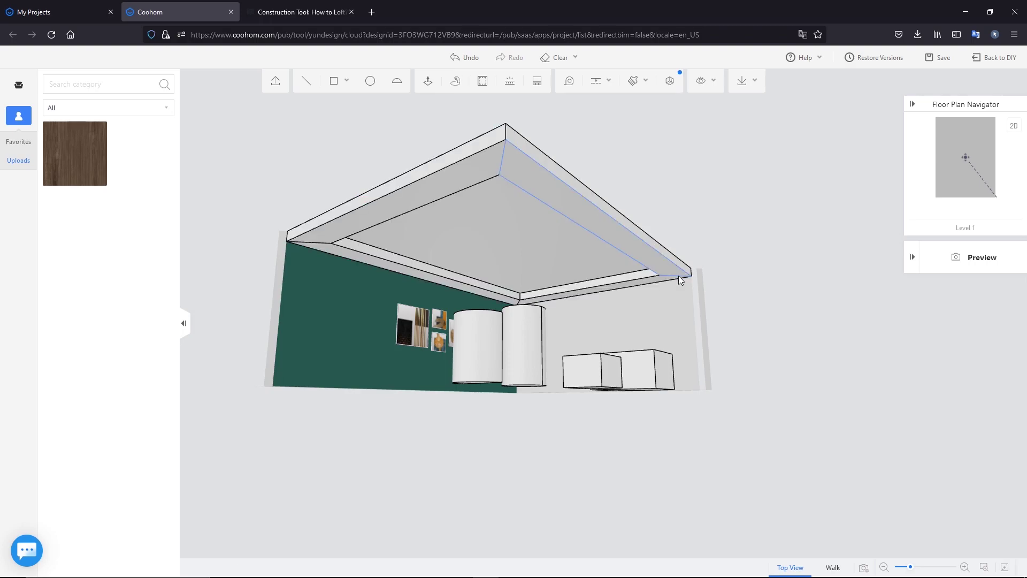
mouse_move(729, 225)
left_mouse_down()
mouse_move(724, 243)
mouse_move(605, 234)
mouse_move(522, 192)
mouse_move(779, 218)
mouse_move(745, 225)
mouse_move(674, 376)
left_mouse_up()
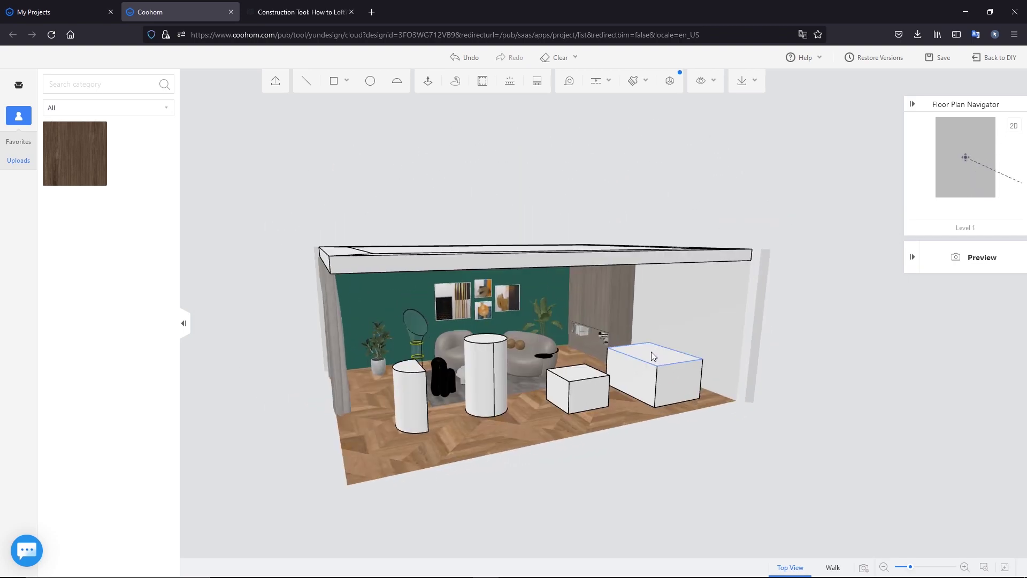
Offset insets on the large box's top and front, small box's front, and half-cylinder's top
left_click(487, 99)
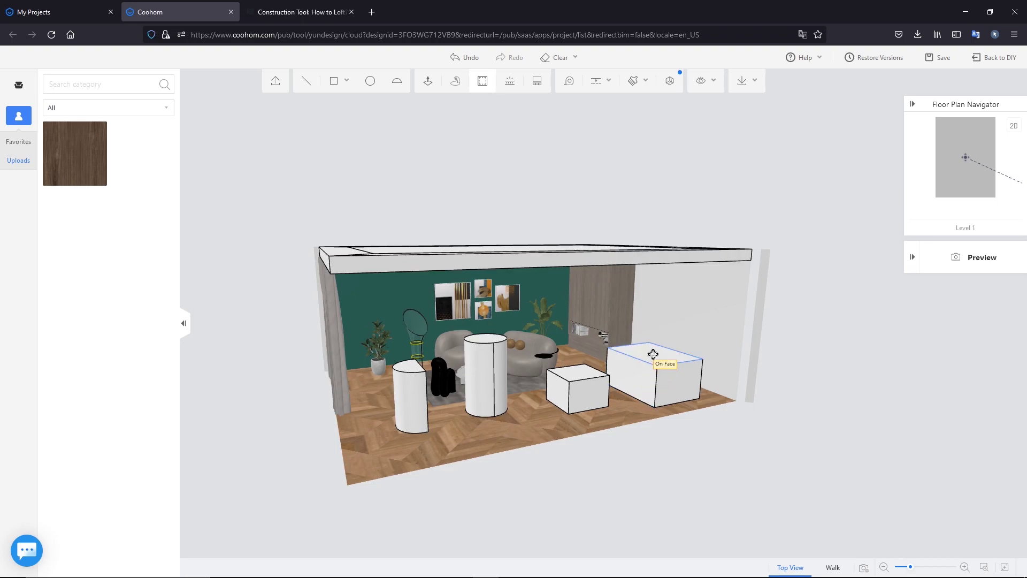
left_click(653, 354)
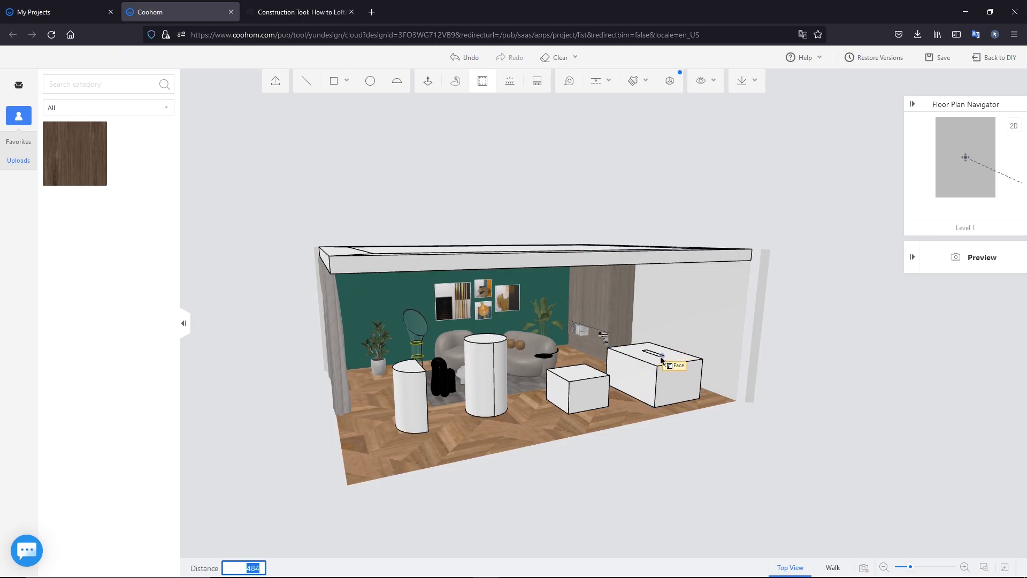
left_click(675, 357)
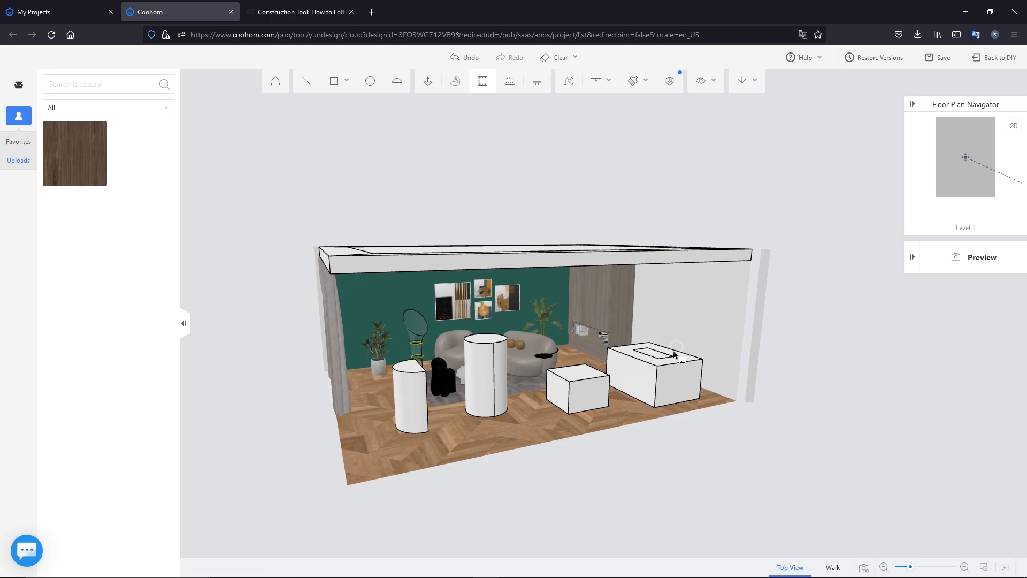
left_click(639, 374)
left_click(647, 390)
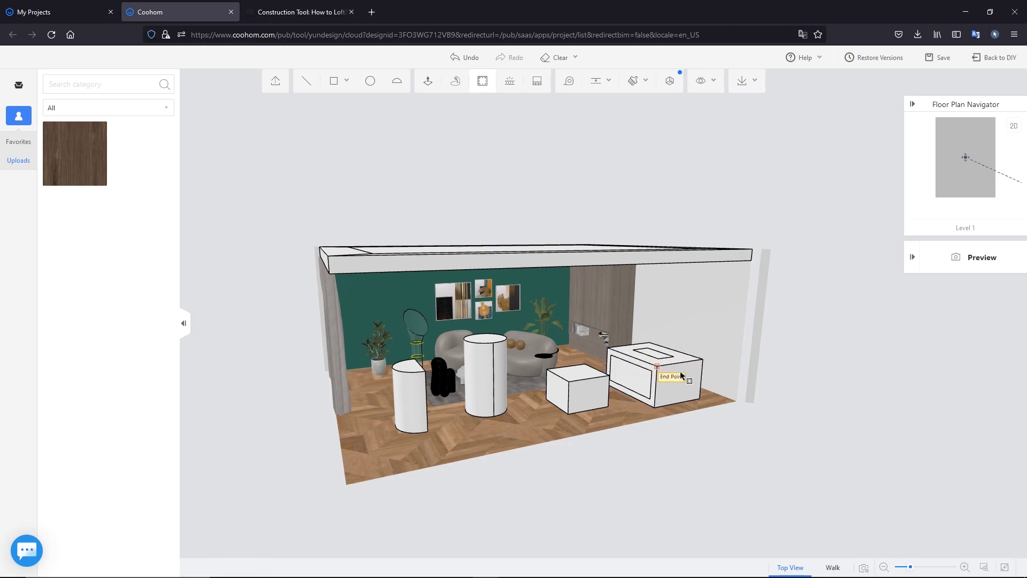
left_click(585, 386)
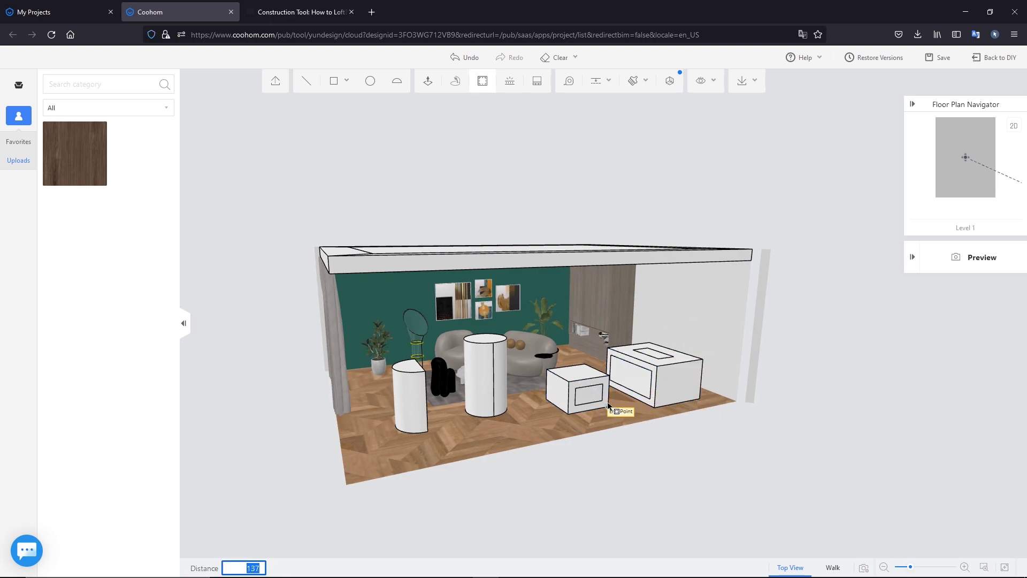
left_click(606, 401)
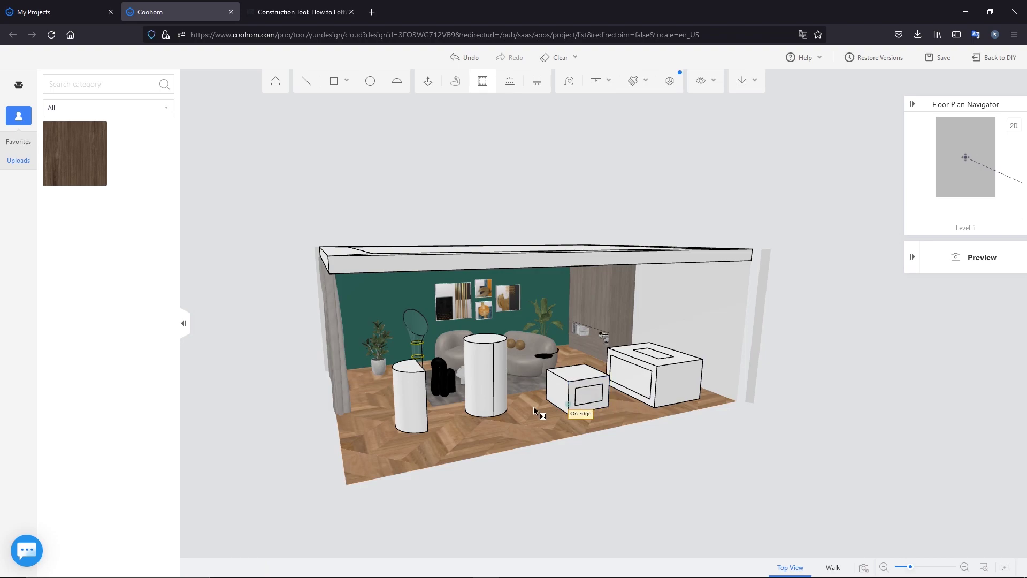
left_click(415, 371)
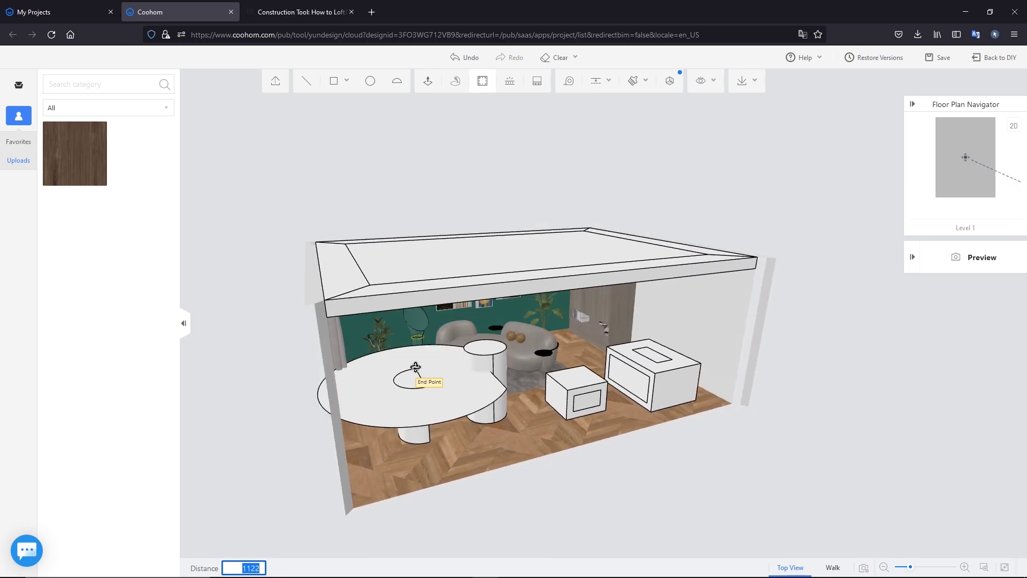
left_click(411, 370)
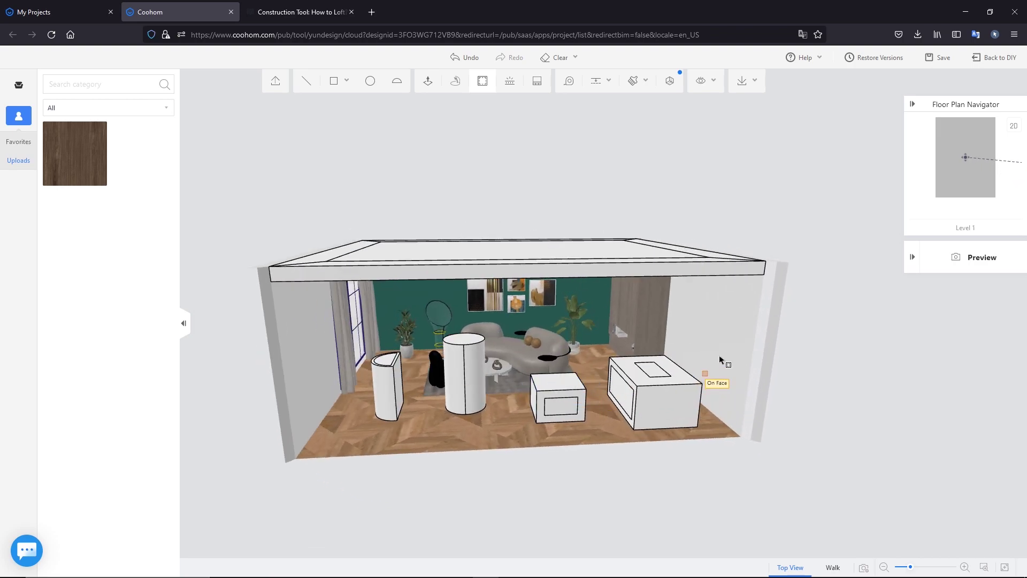
Add light strips along the ceiling frame edges, including the left edge
left_click(510, 83)
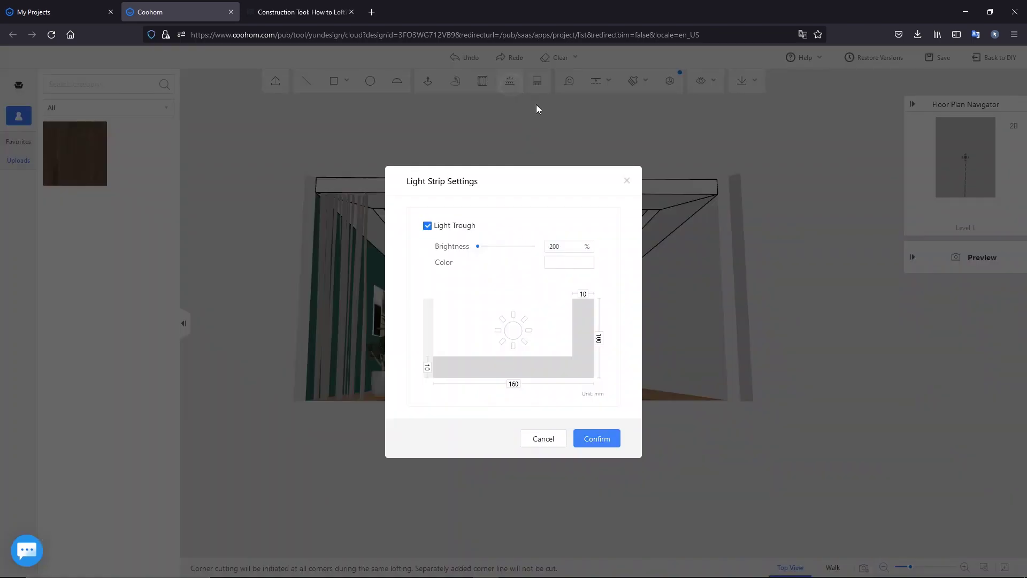
left_click(595, 438)
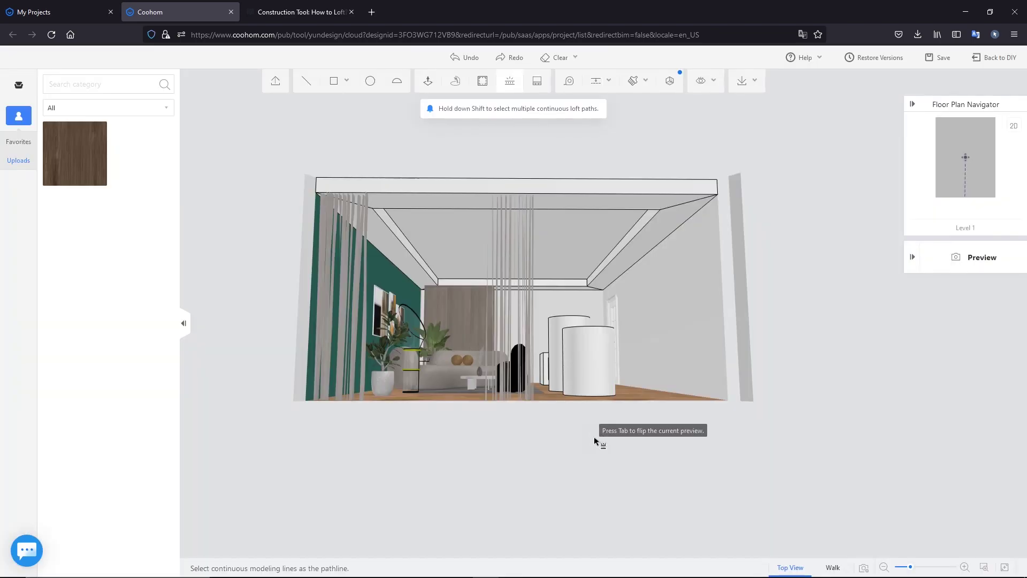
left_click(628, 230)
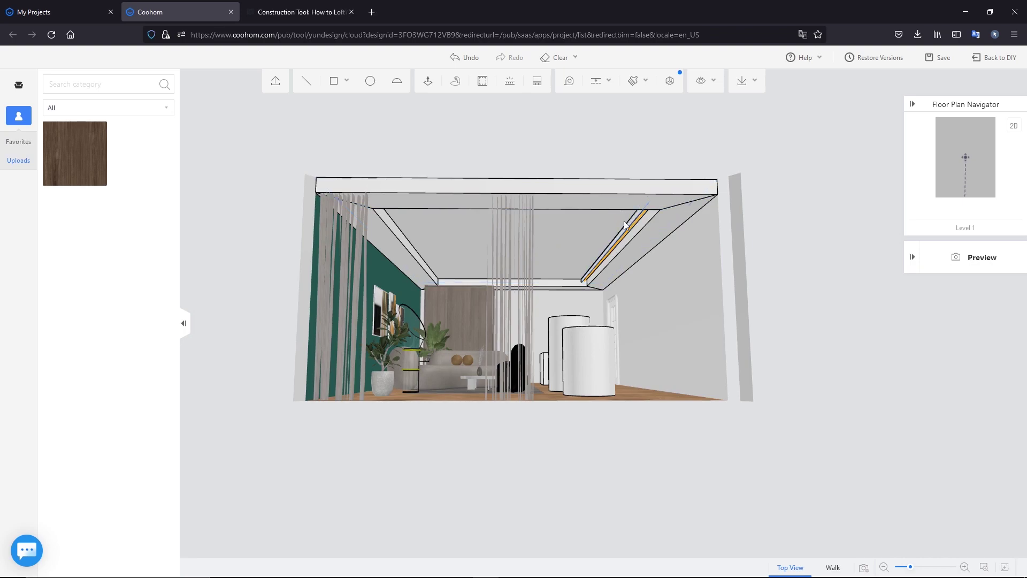
left_click_drag(680, 262, 689, 261)
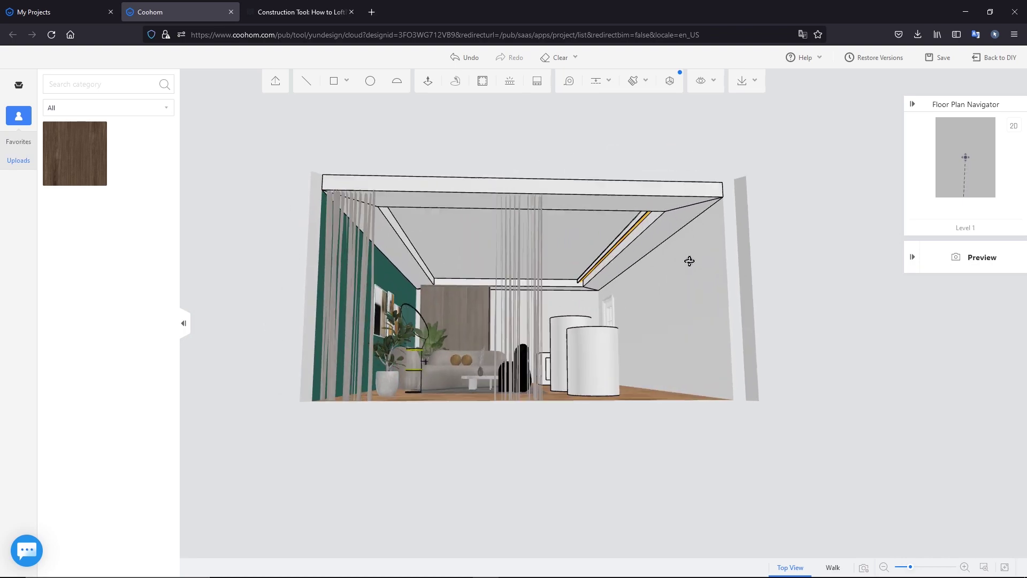
left_click(510, 81)
left_click(599, 442)
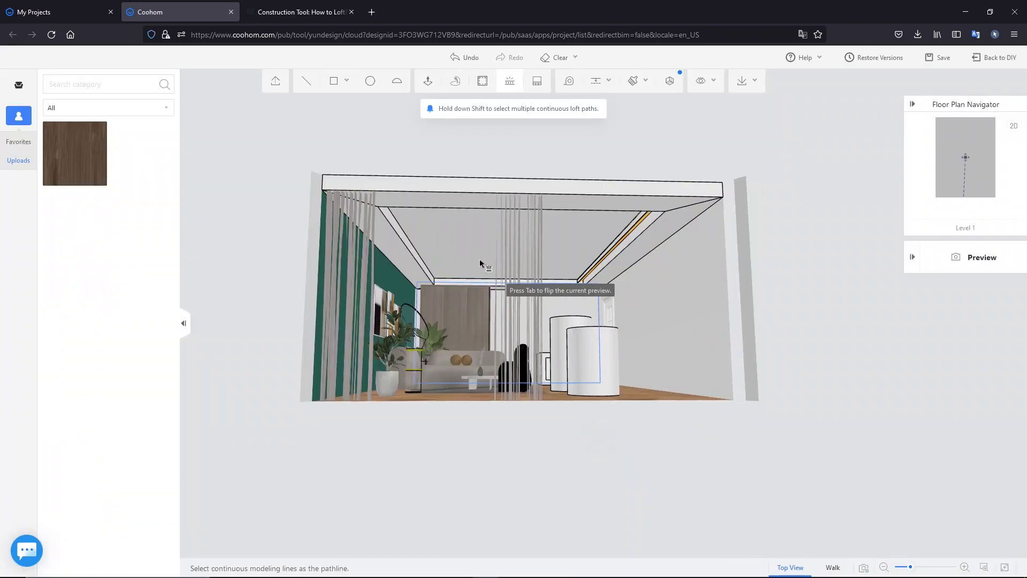
left_click(413, 239)
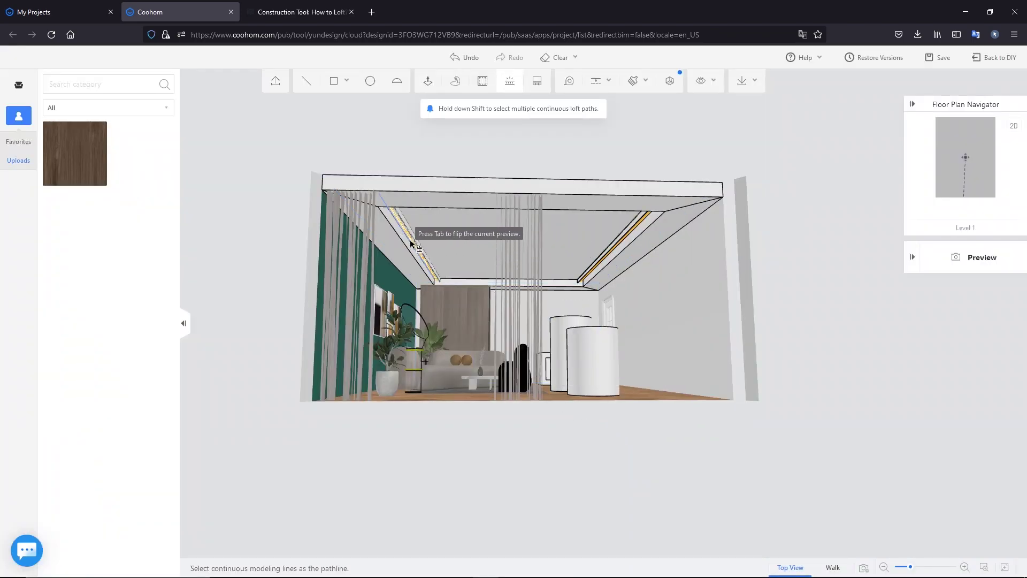
mouse_move(586, 303)
left_mouse_down()
mouse_move(658, 300)
mouse_move(612, 307)
left_mouse_up()
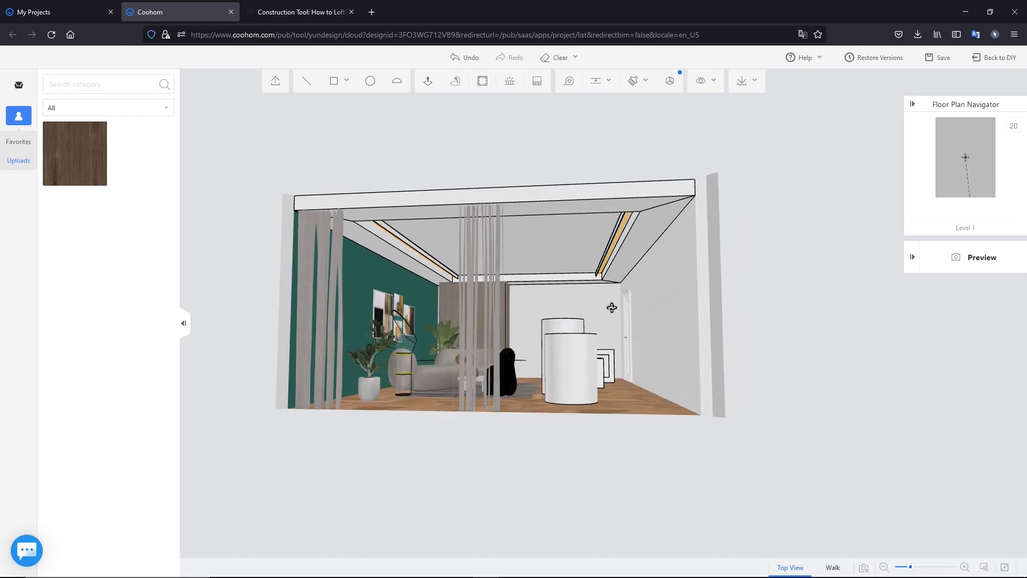
Measure the room's length along the floor edge with the Tape Measure
left_click(568, 81)
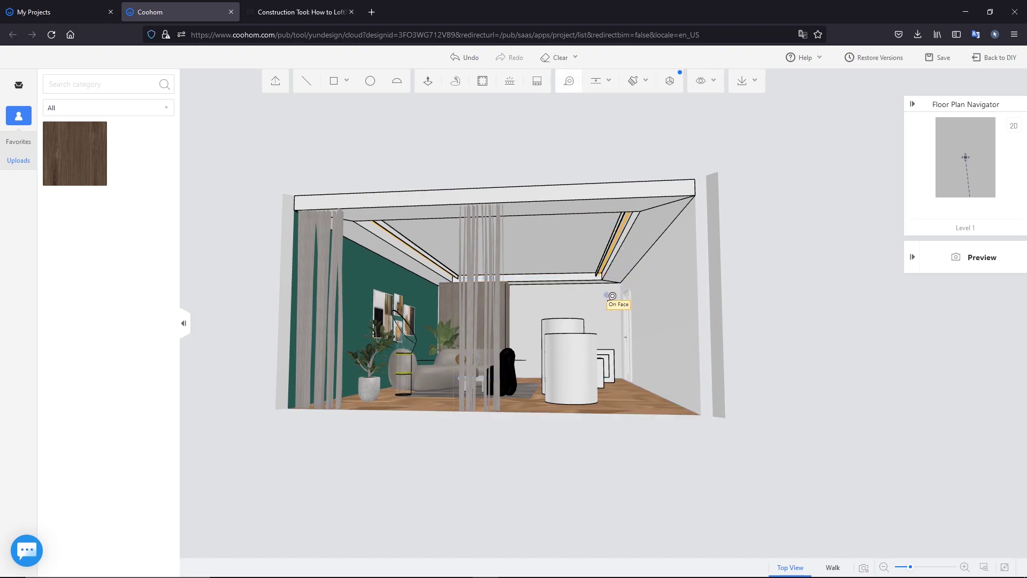
mouse_move(570, 318)
left_mouse_down()
mouse_move(577, 323)
mouse_move(557, 340)
left_mouse_up()
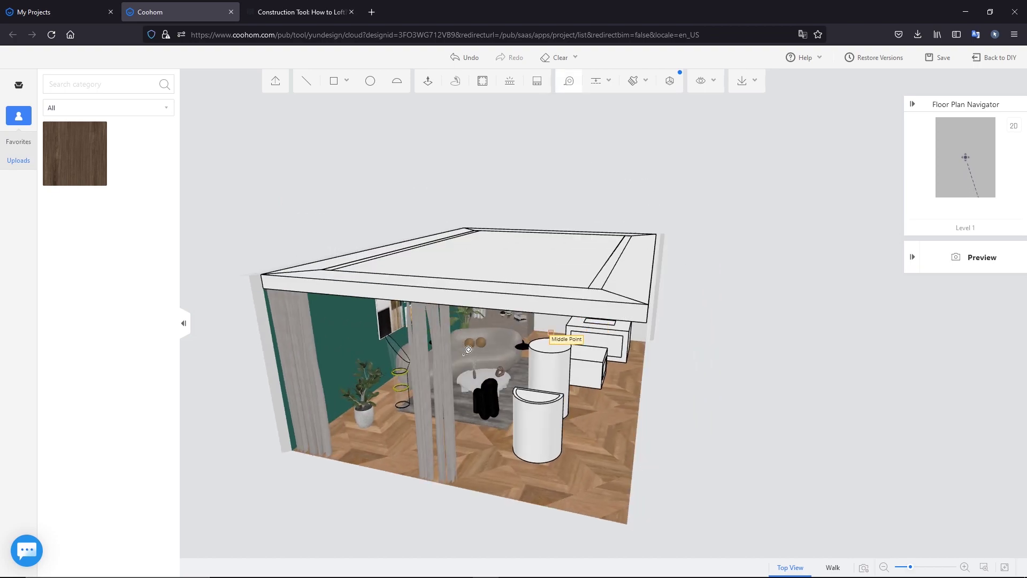
left_click(343, 414)
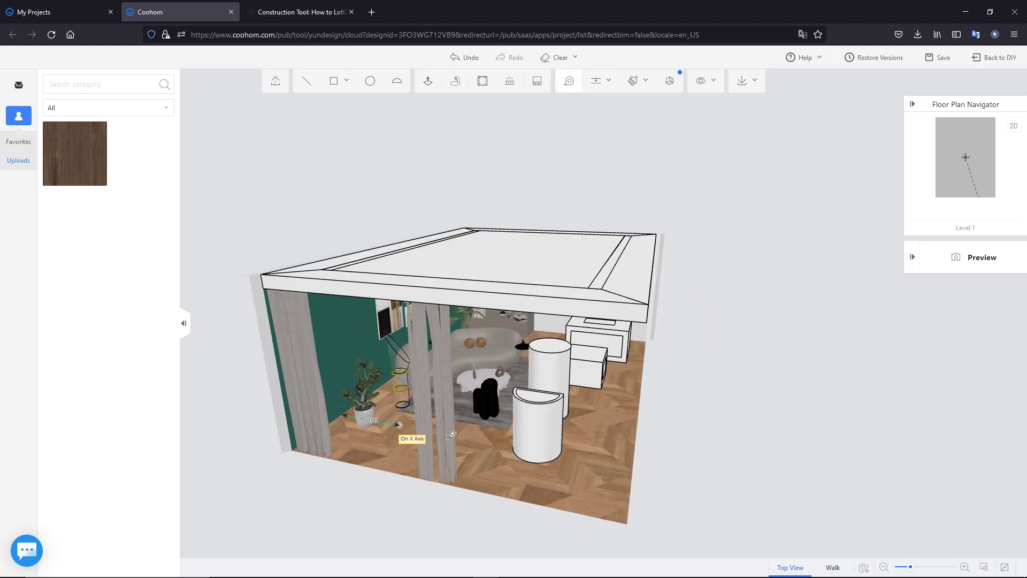
left_click(638, 462)
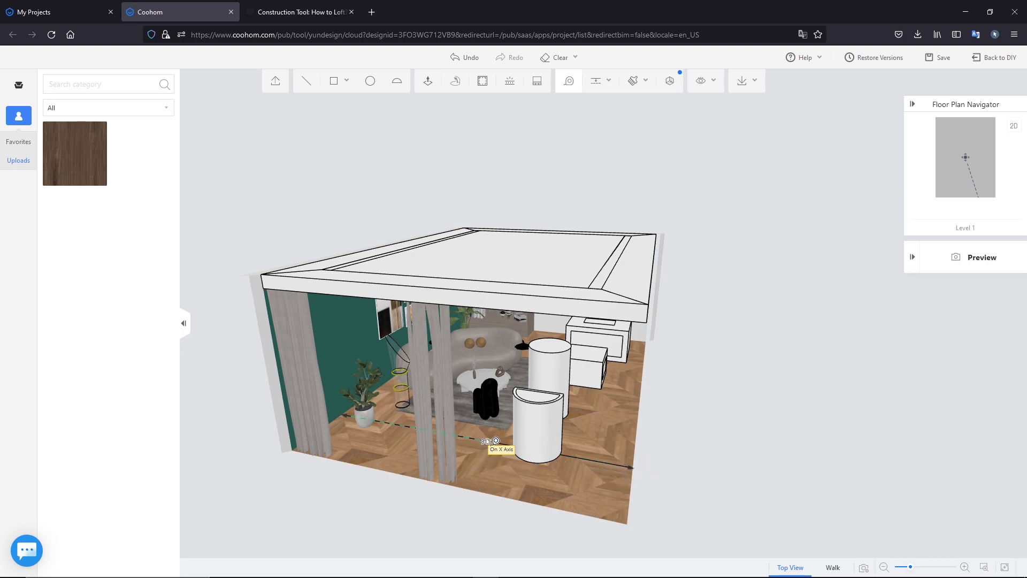
left_click_drag(500, 440, 353, 416)
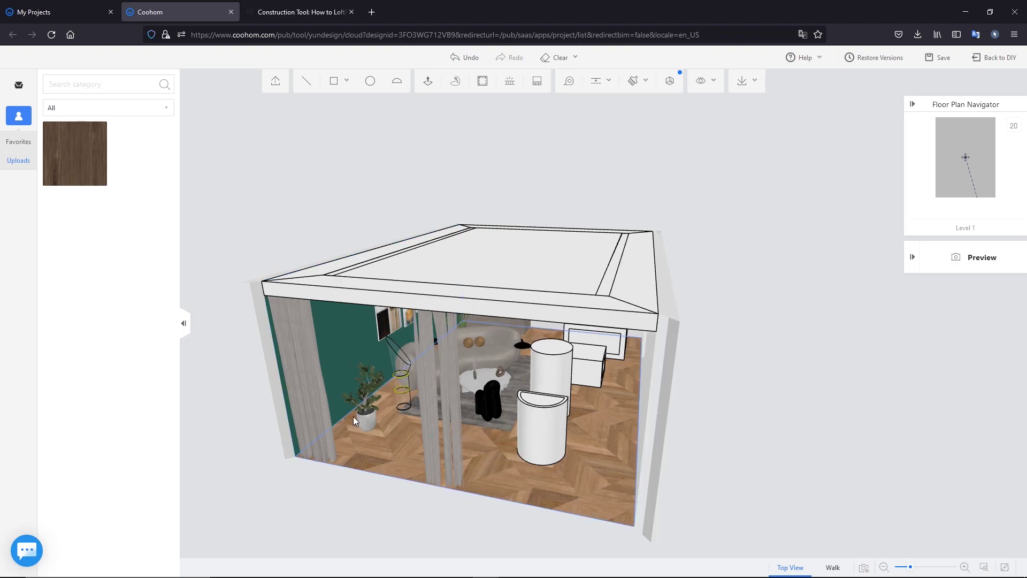
Place dashed guide lines along the floor edge and at the room's corner
left_click(593, 105)
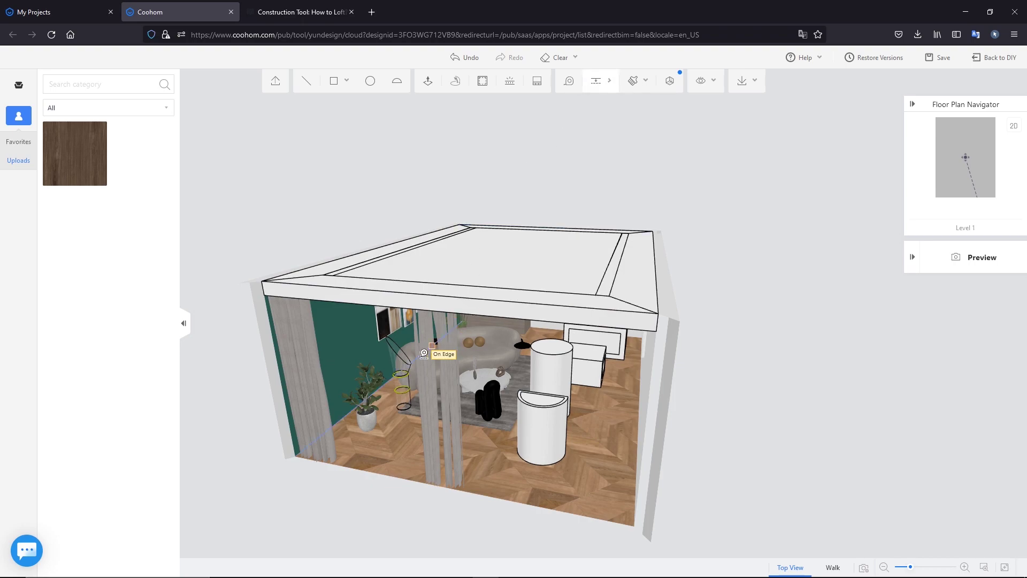
left_click(336, 426)
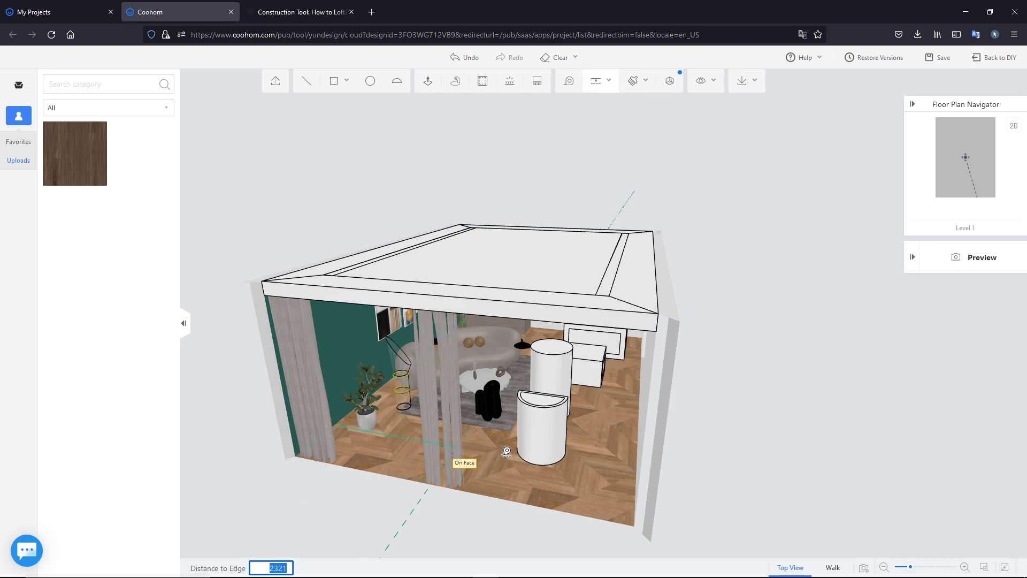
left_click(639, 476)
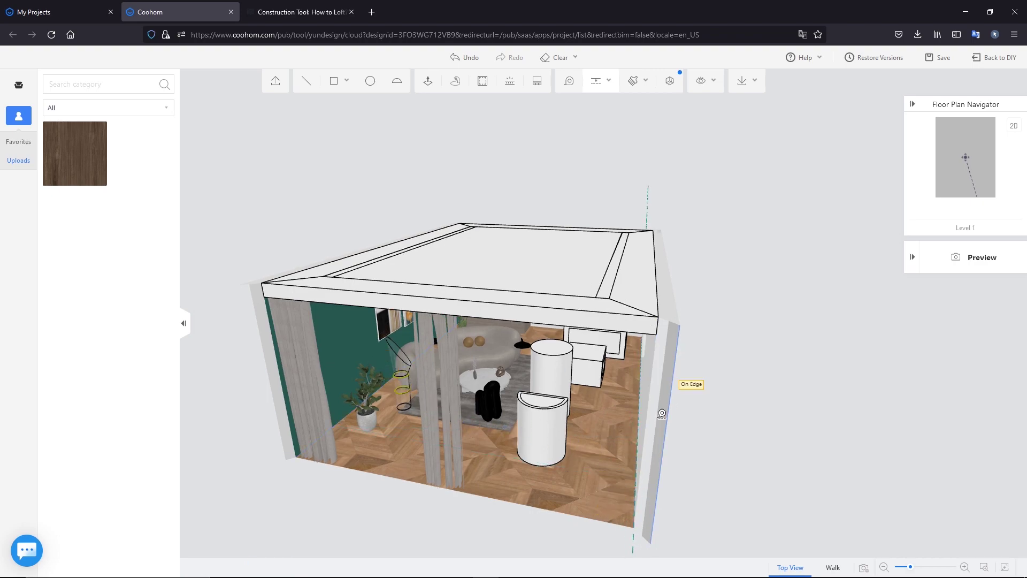
mouse_move(689, 390)
middle_mouse_down()
mouse_move(639, 439)
mouse_move(688, 424)
middle_mouse_up()
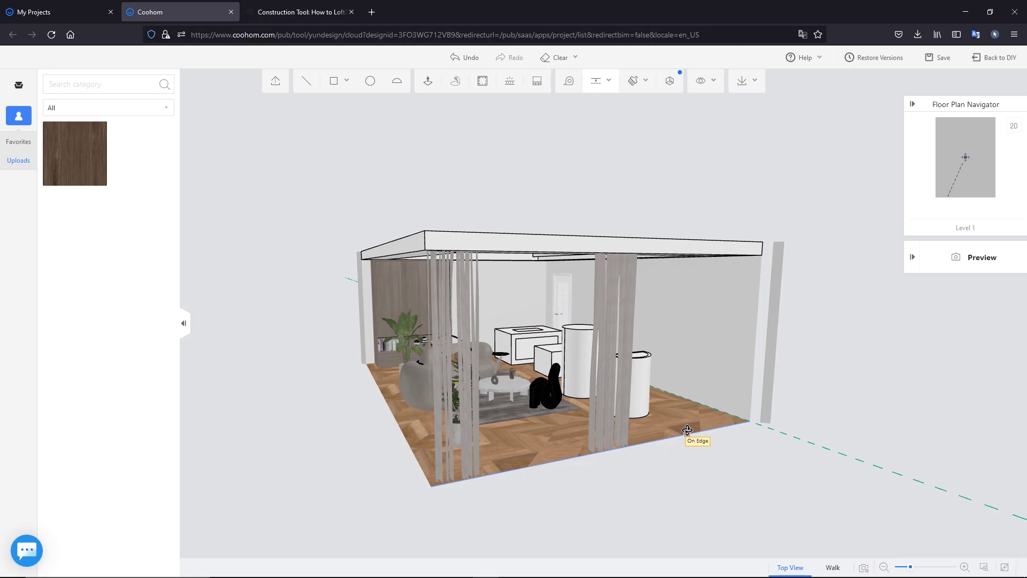
left_click(746, 260)
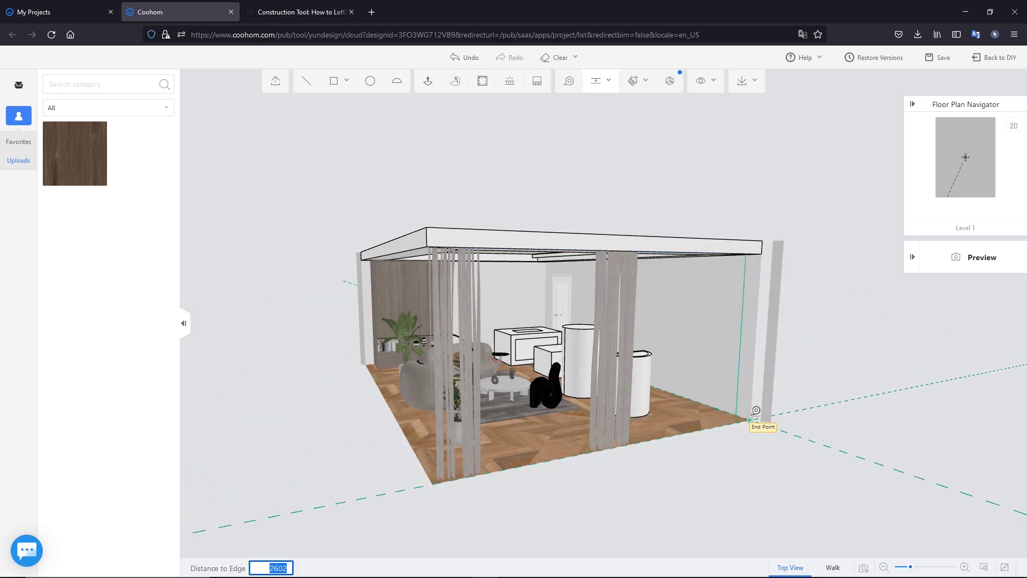
left_click(751, 412)
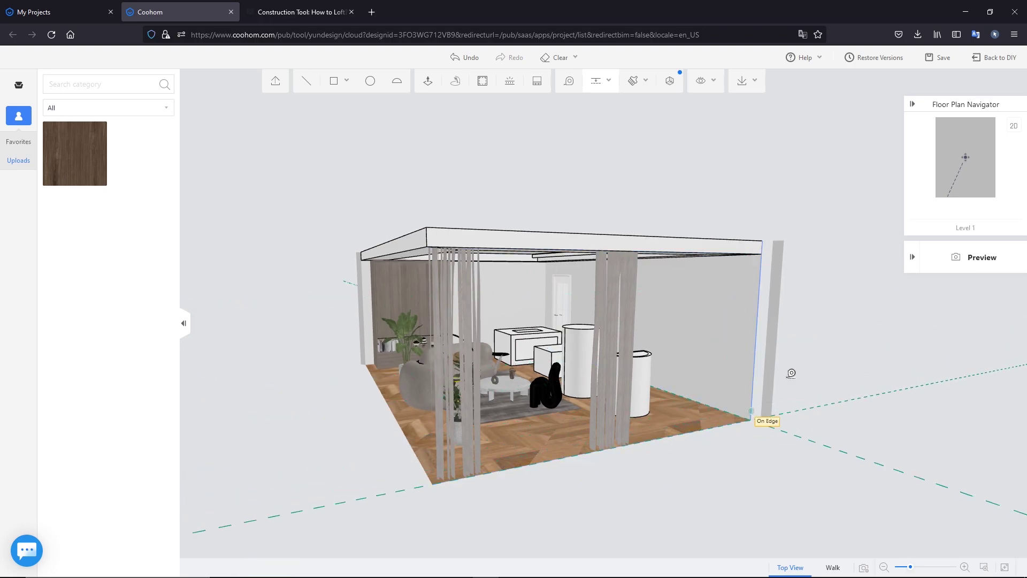
mouse_move(790, 371)
middle_mouse_down()
mouse_move(743, 390)
mouse_move(729, 382)
mouse_move(823, 367)
middle_mouse_up()
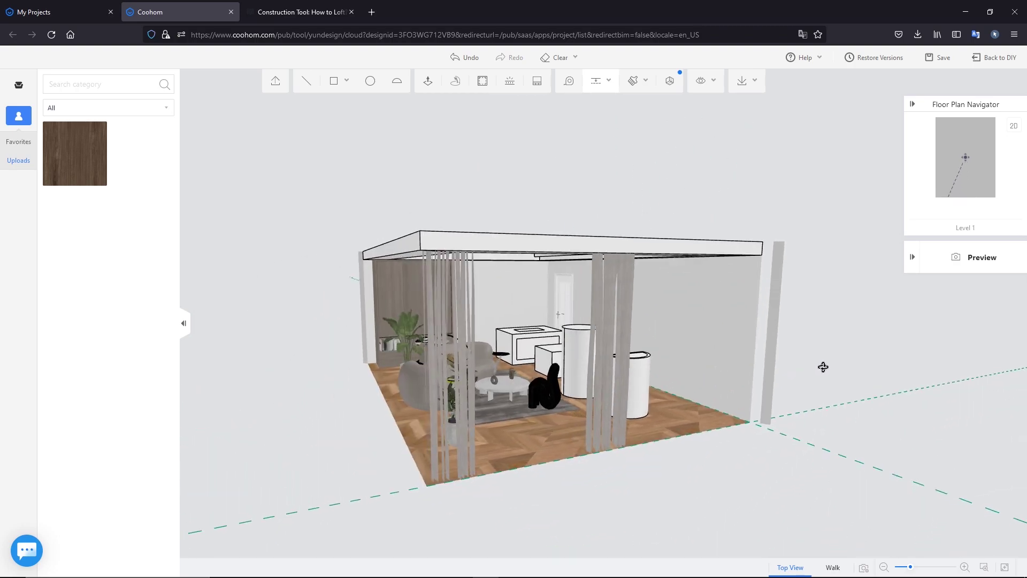
Show walls and hide furniture, then reverse both visibility settings
left_click(700, 83)
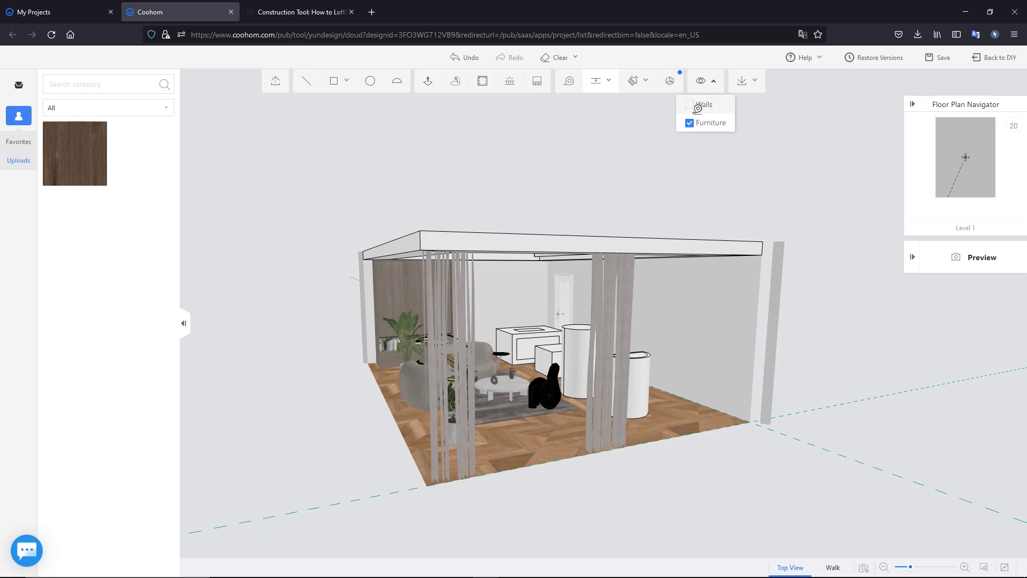
left_click(689, 104)
left_click(689, 123)
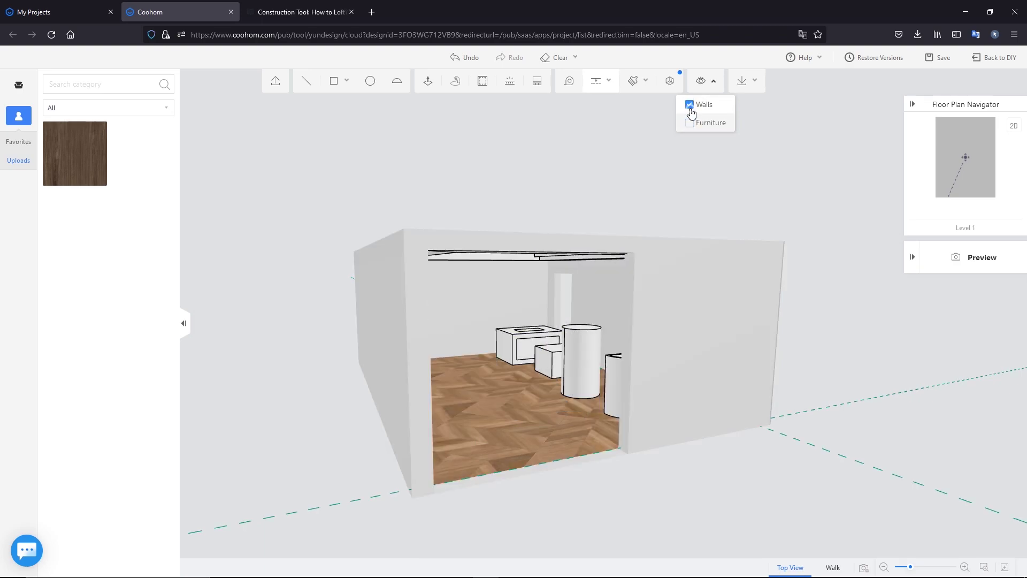
left_click(689, 105)
left_click(689, 123)
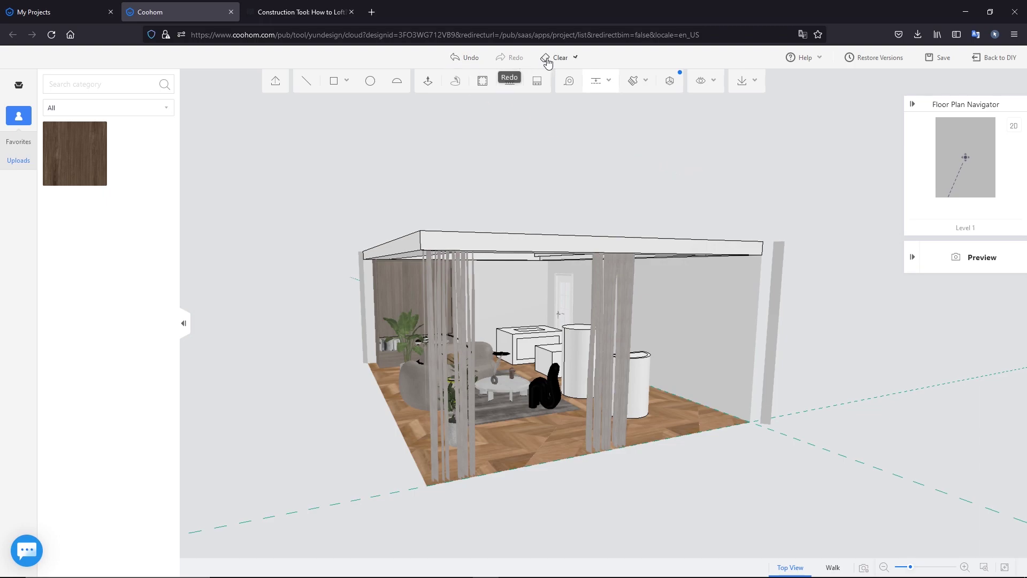
mouse_move(556, 57)
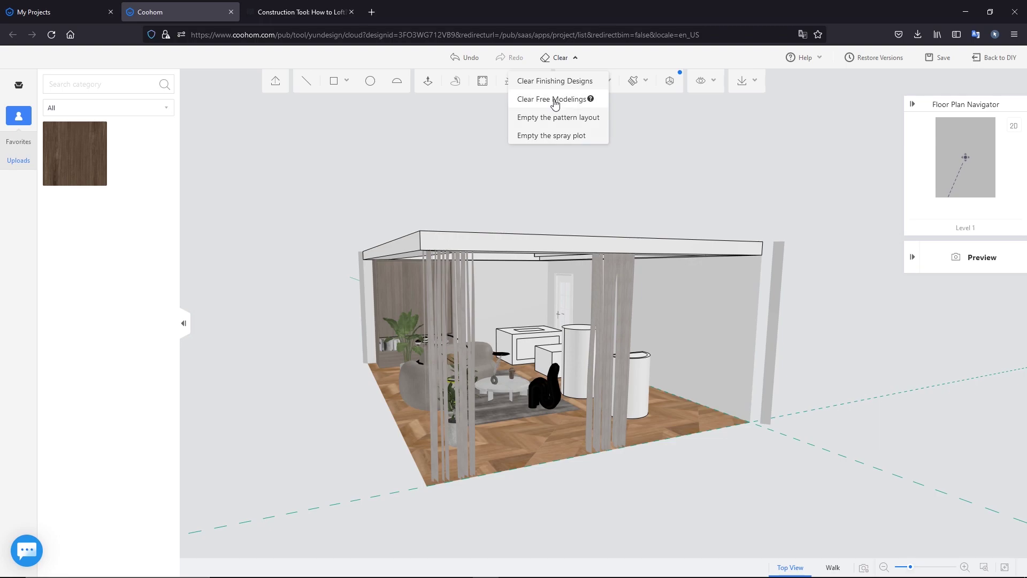
left_click(559, 100)
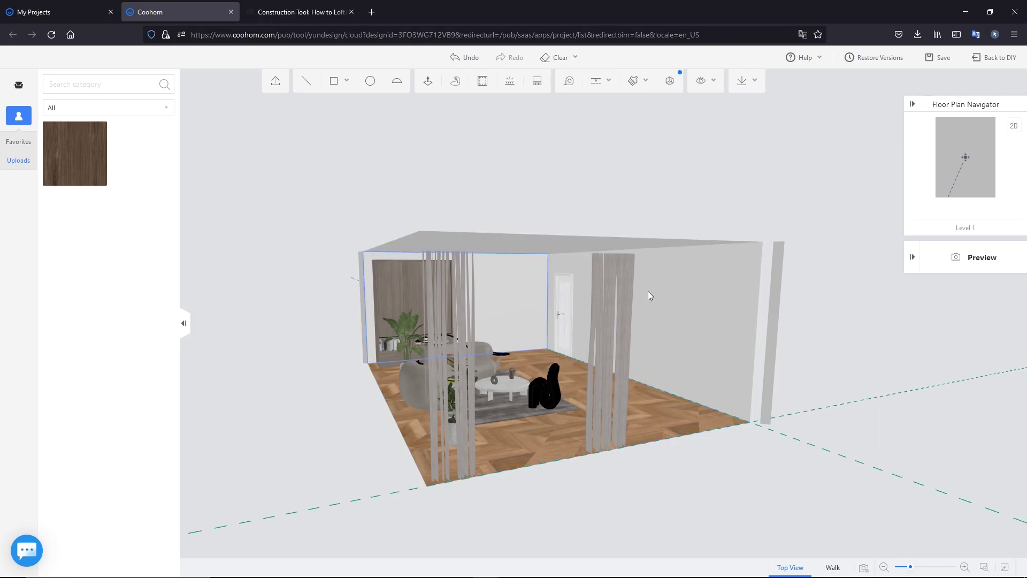
left_click(465, 58)
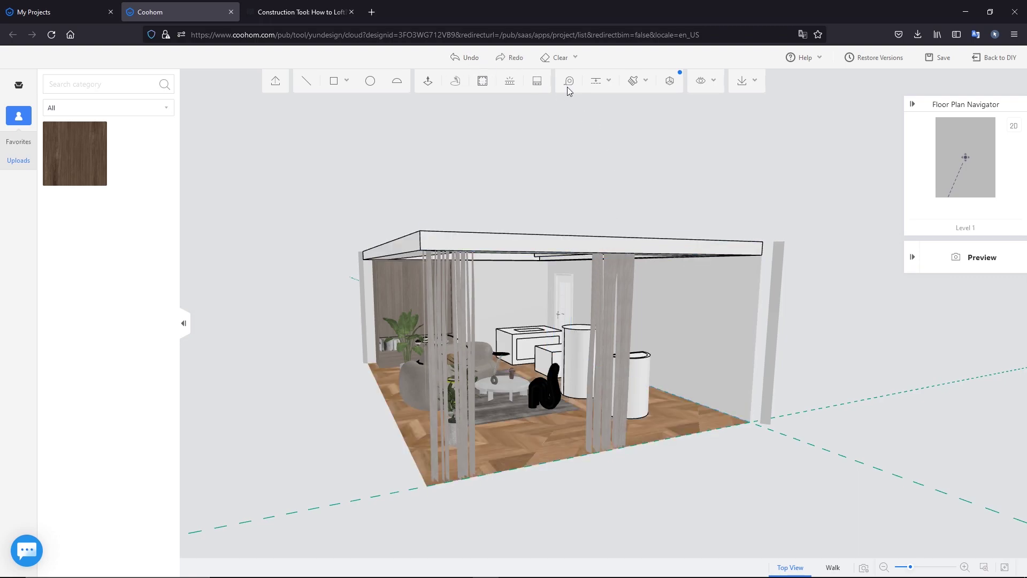
left_click(563, 66)
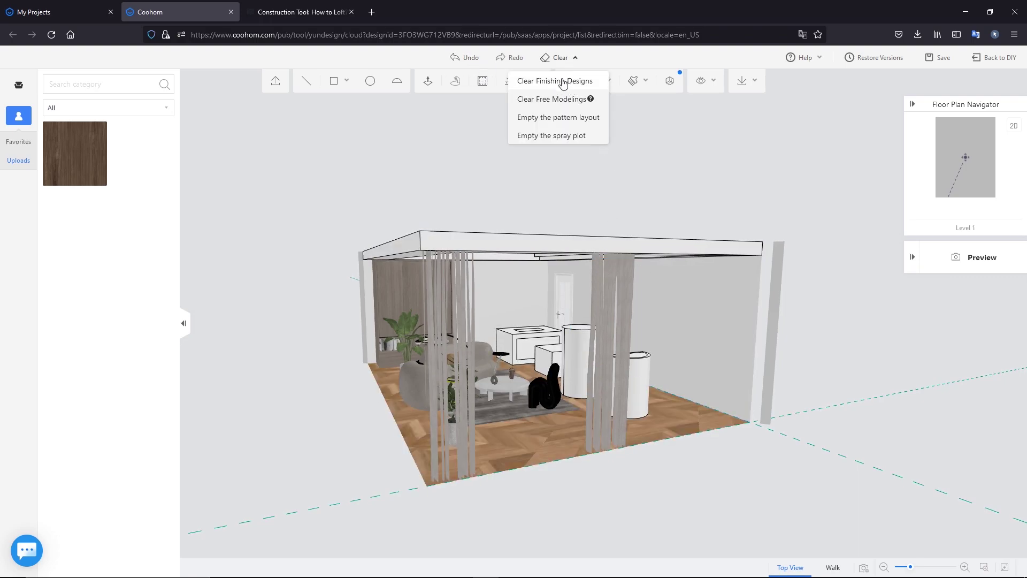
left_click(563, 82)
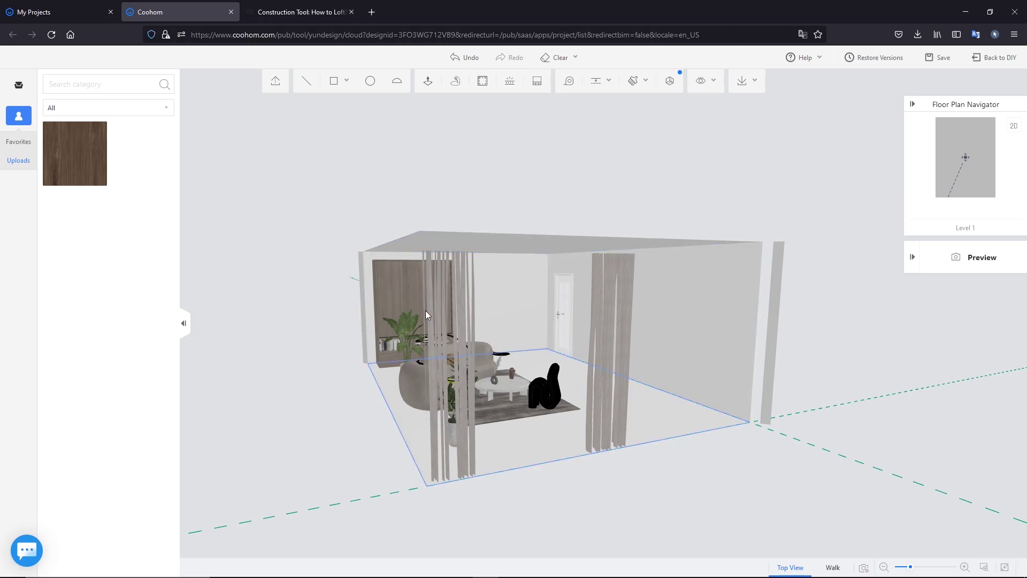
left_click(554, 59)
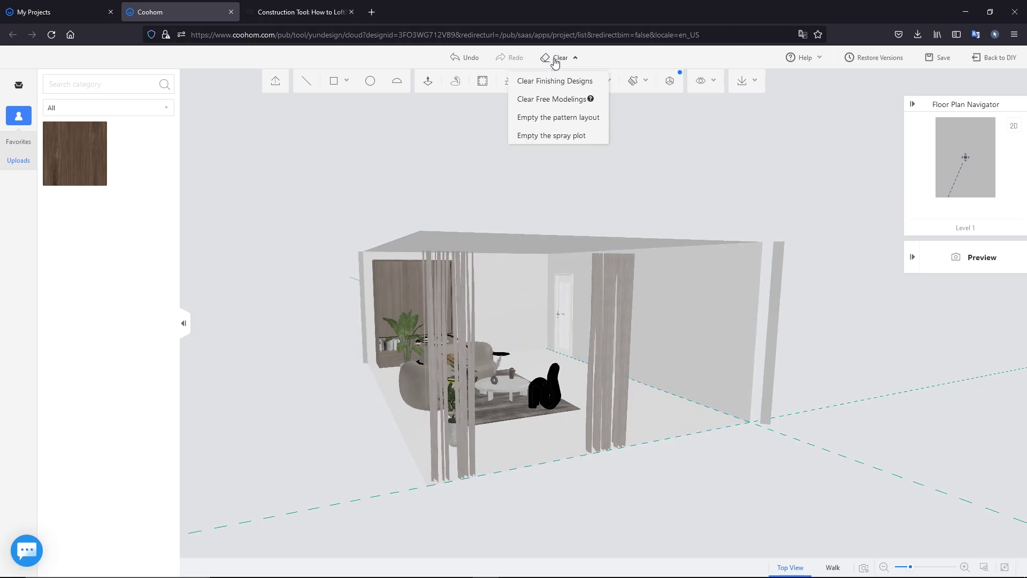
left_click(469, 57)
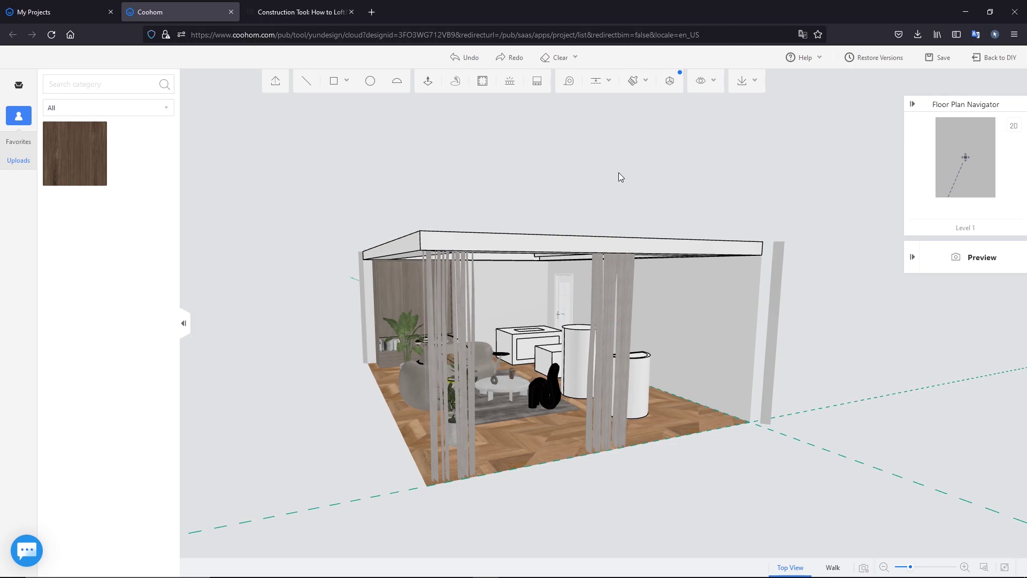